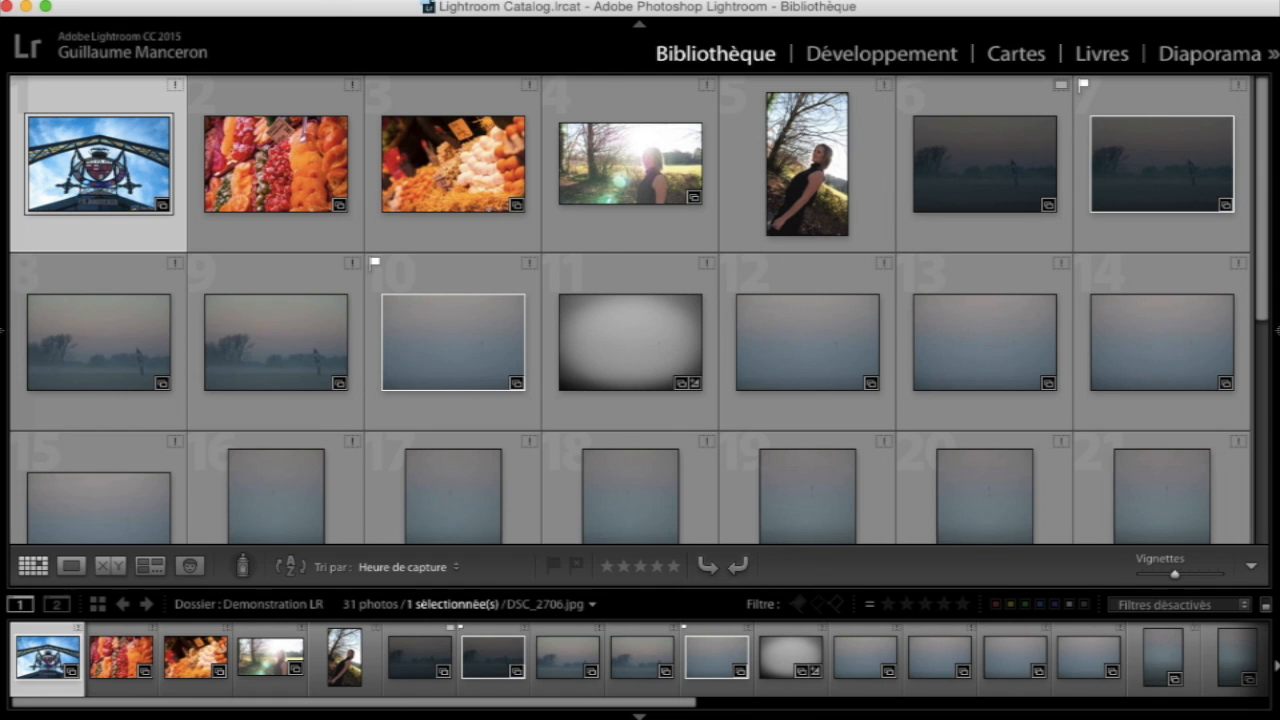
pyautogui.click(328, 0)
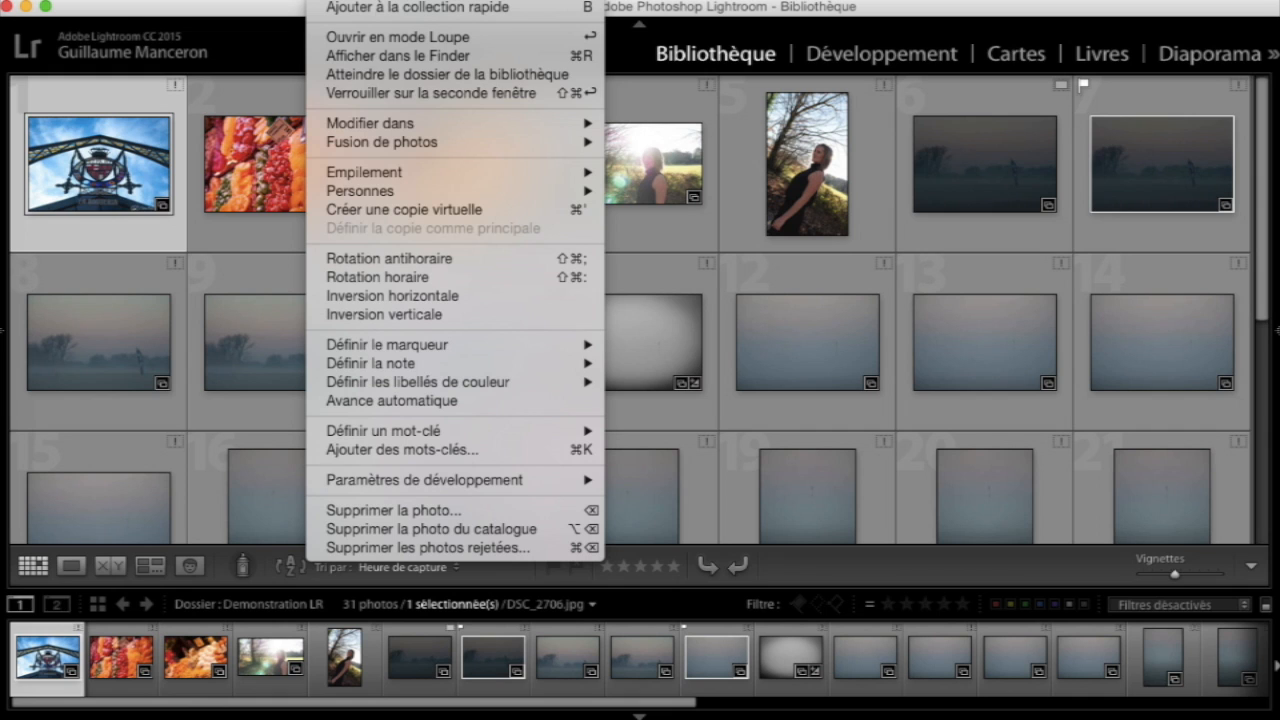
pyautogui.moveTo(462, 349)
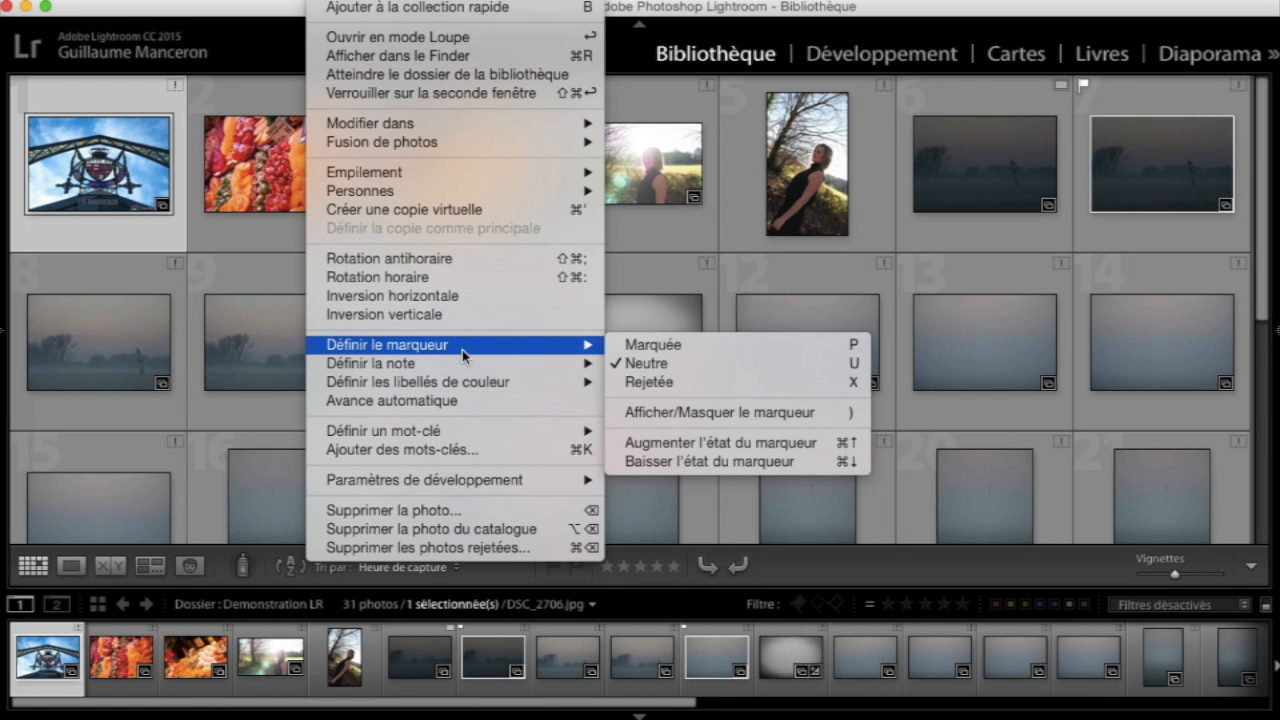
pyautogui.moveTo(476, 389)
pyautogui.click(787, 15)
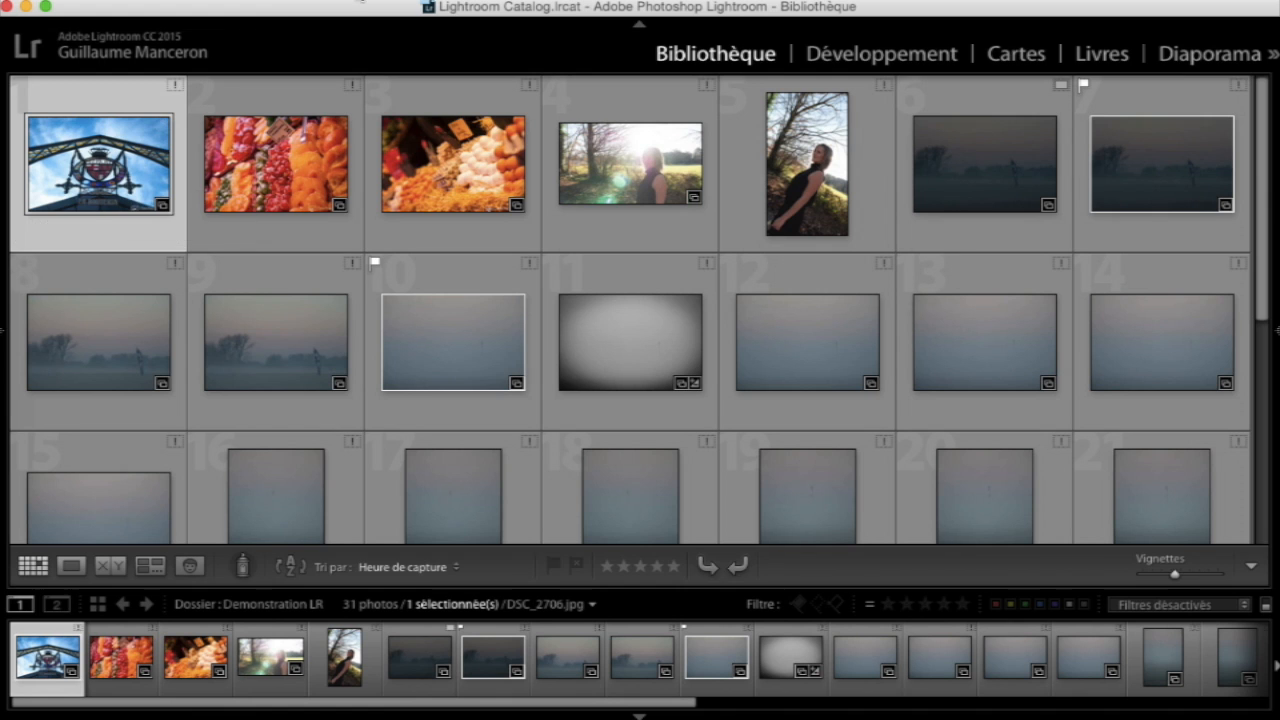
# Step: Set the flag of the first photo, the blue-sky metal arch, to Marquée
pyautogui.click(347, 0)
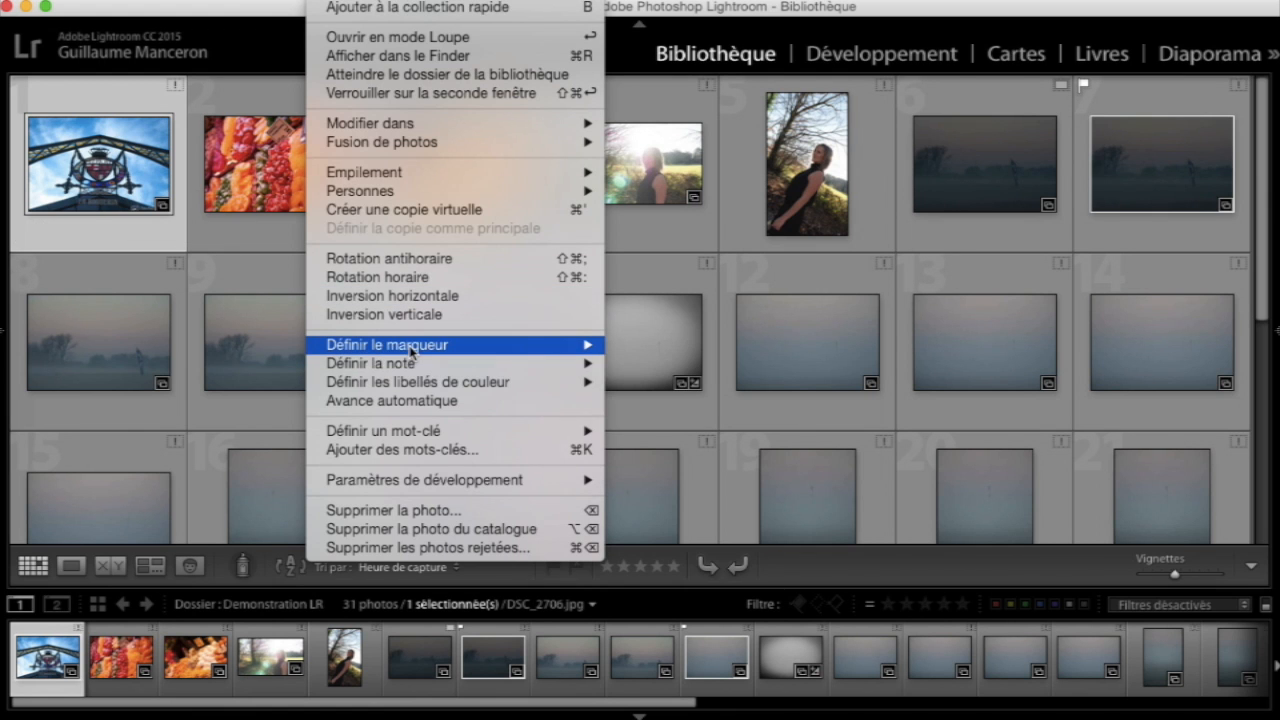
pyautogui.moveTo(411, 346)
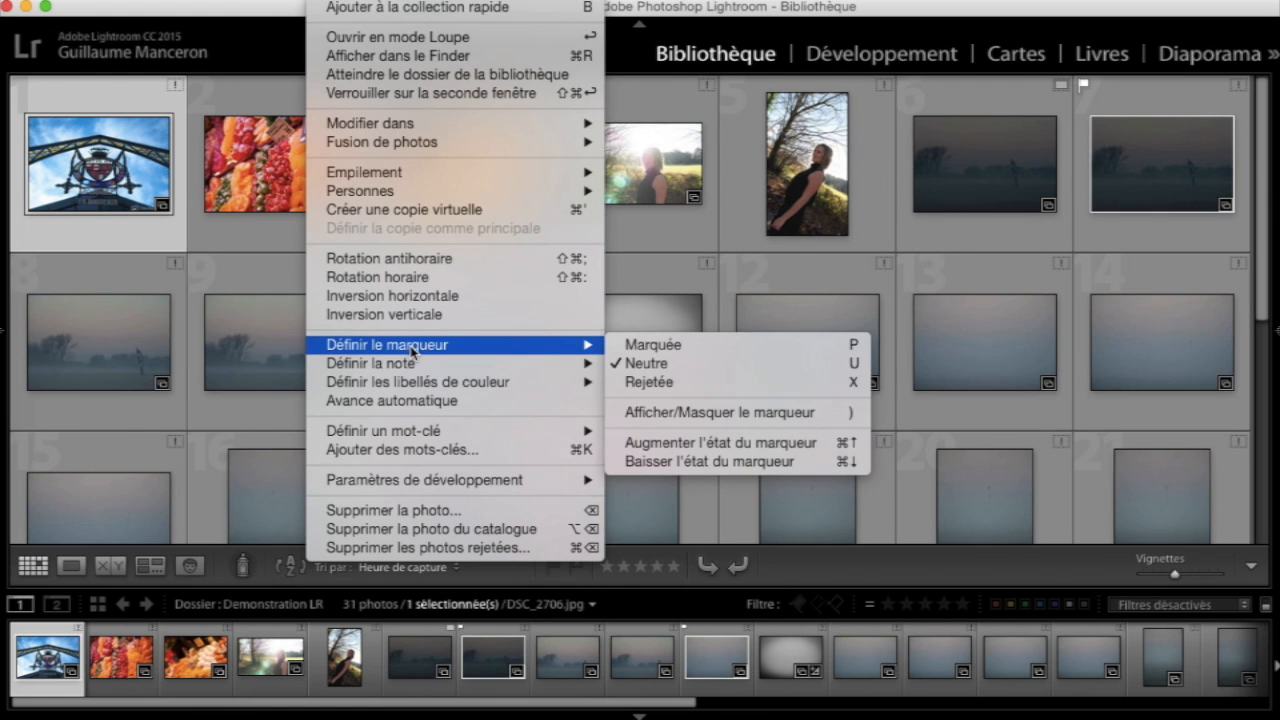
pyautogui.click(686, 348)
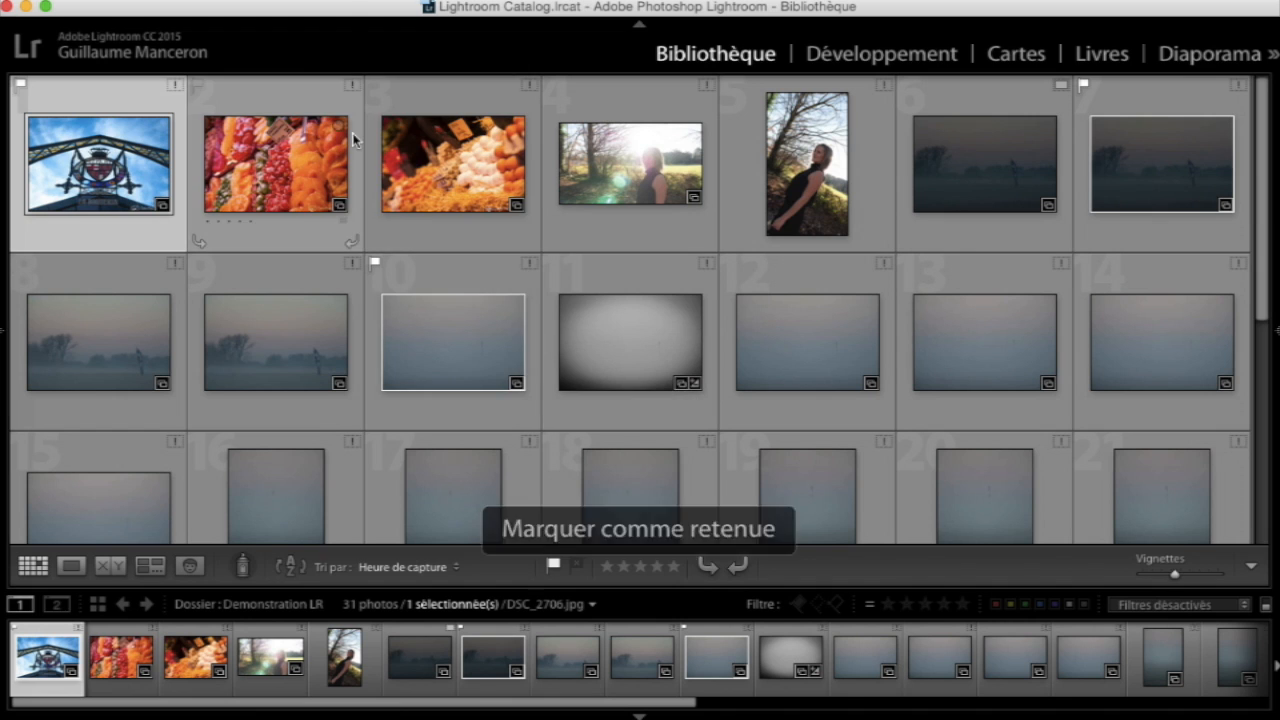
pyautogui.click(335, 3)
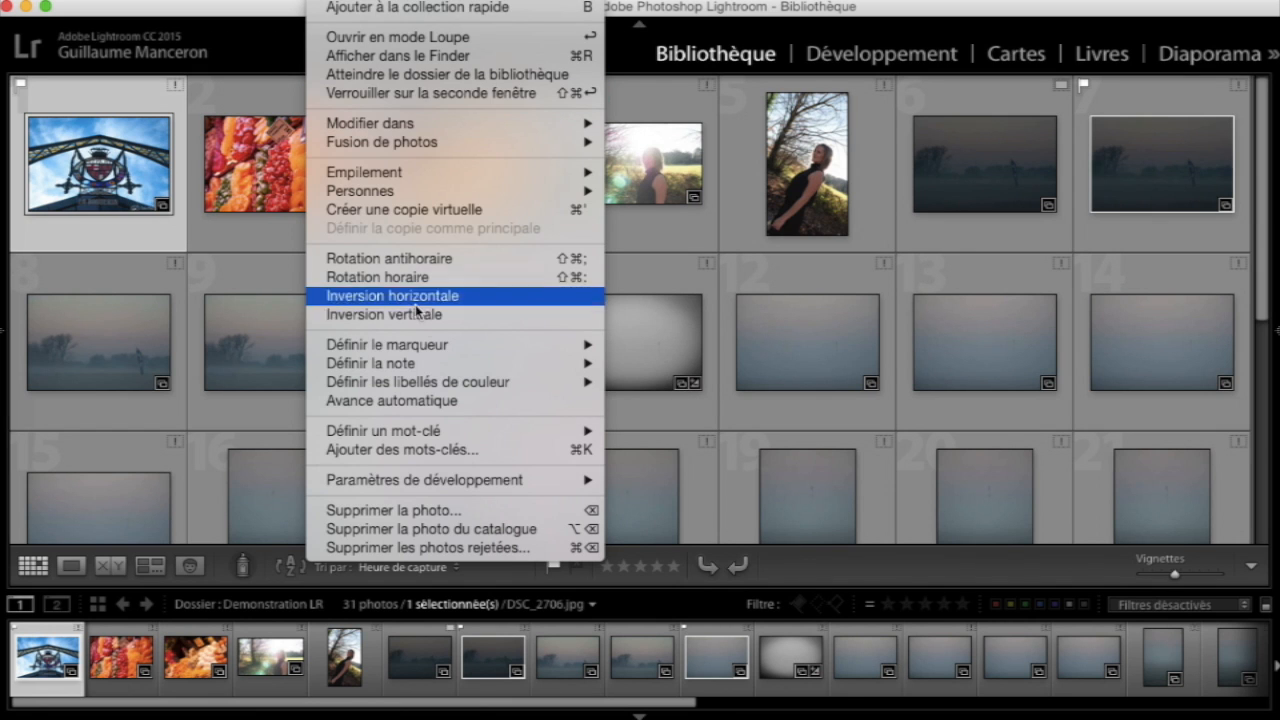
pyautogui.moveTo(443, 345)
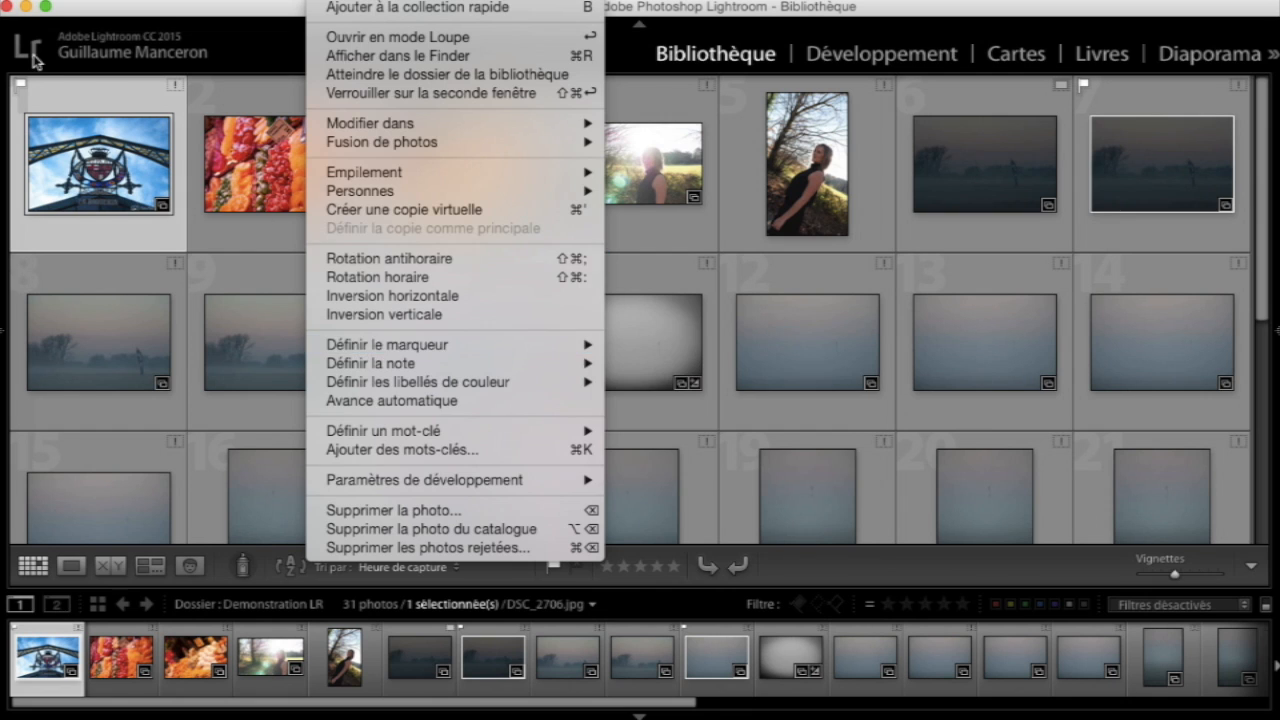
pyautogui.click(90, 158)
# Step: Flag the second and third photos, the two market stall pictures, as picks
pyautogui.press('Right')
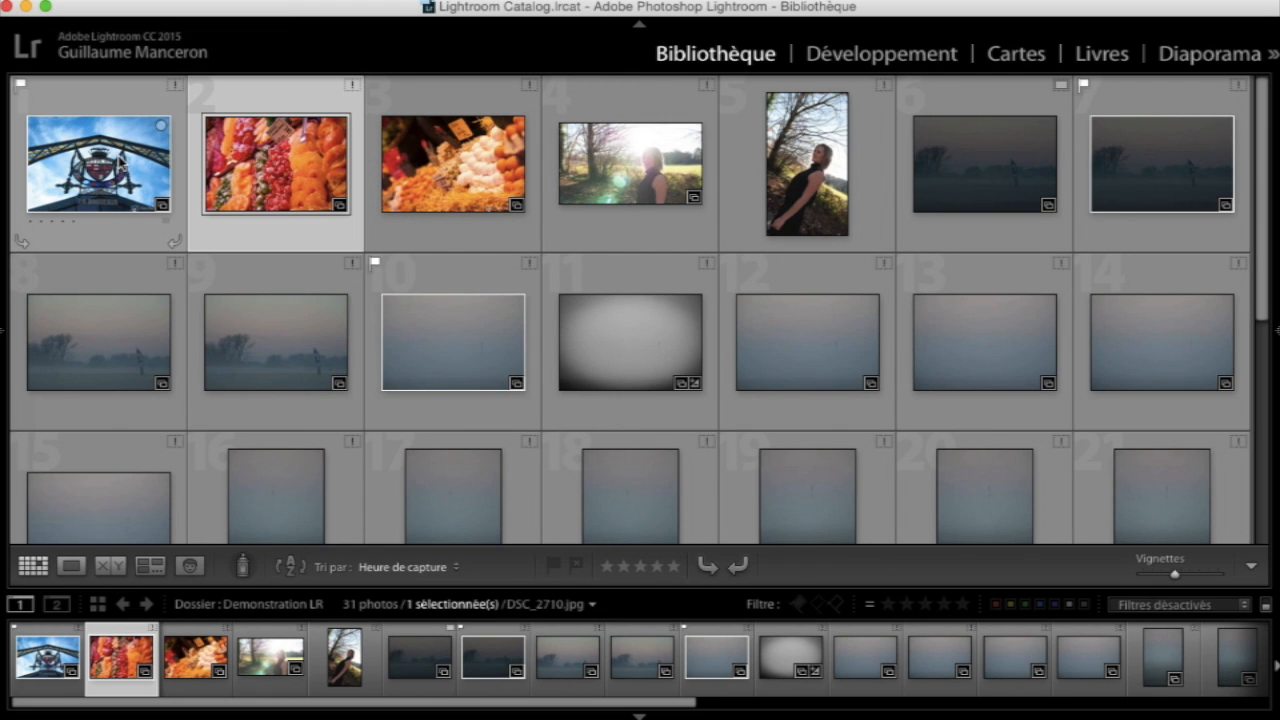
pyautogui.click(553, 567)
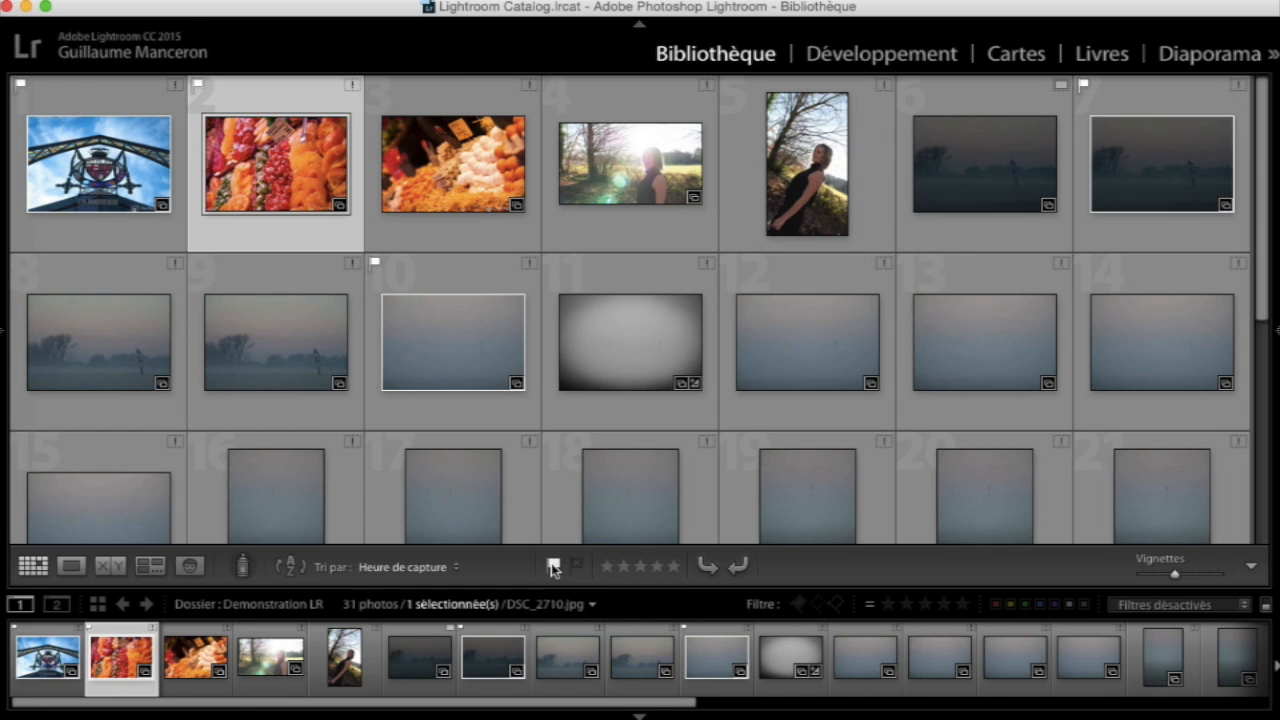
pyautogui.click(452, 168)
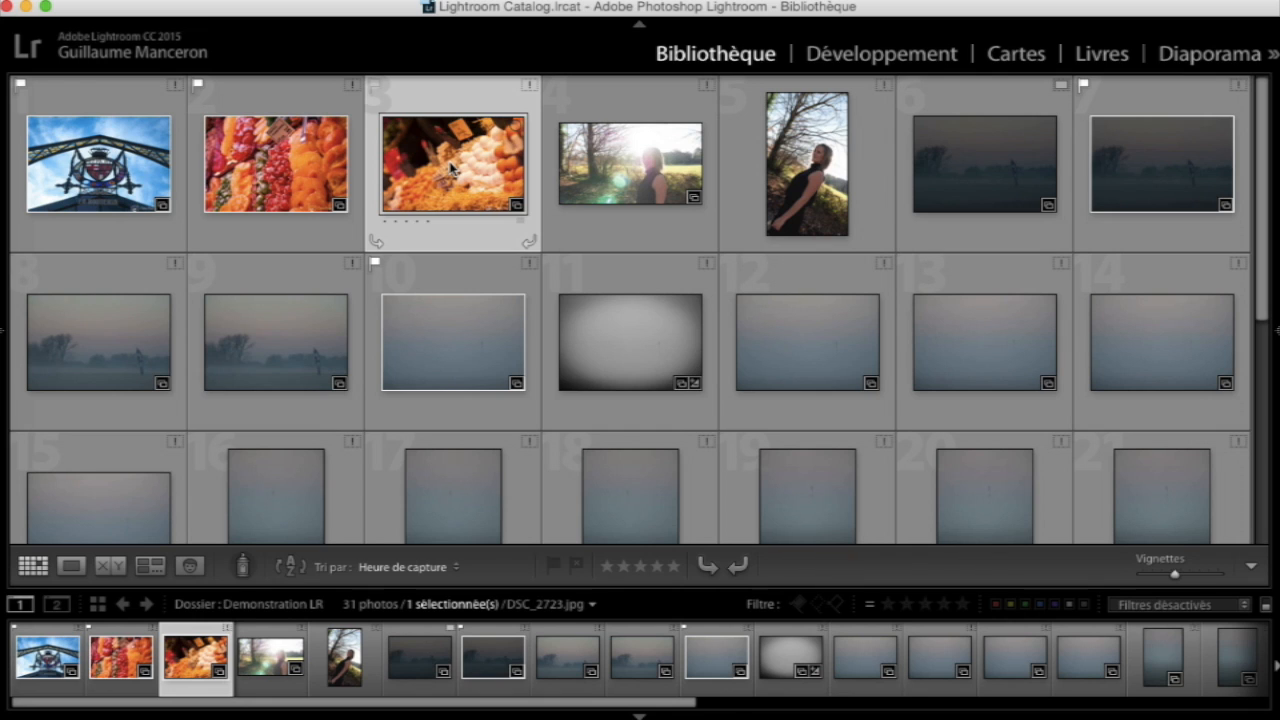
pyautogui.press('p')
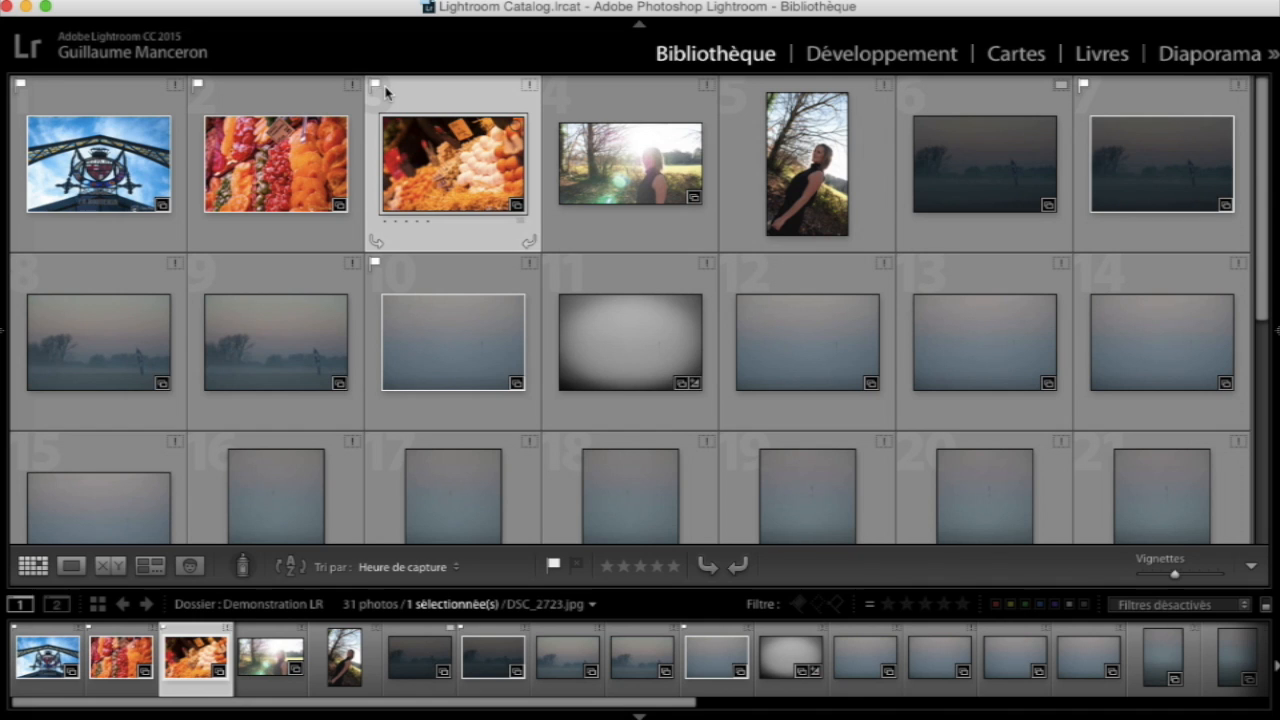
# Step: Set the flag of the sixth photo, the dark misty landscape DSC_1388-2.NEF, to Rejetée
pyautogui.press('Right')
pyautogui.press('Right')
pyautogui.press('Right')
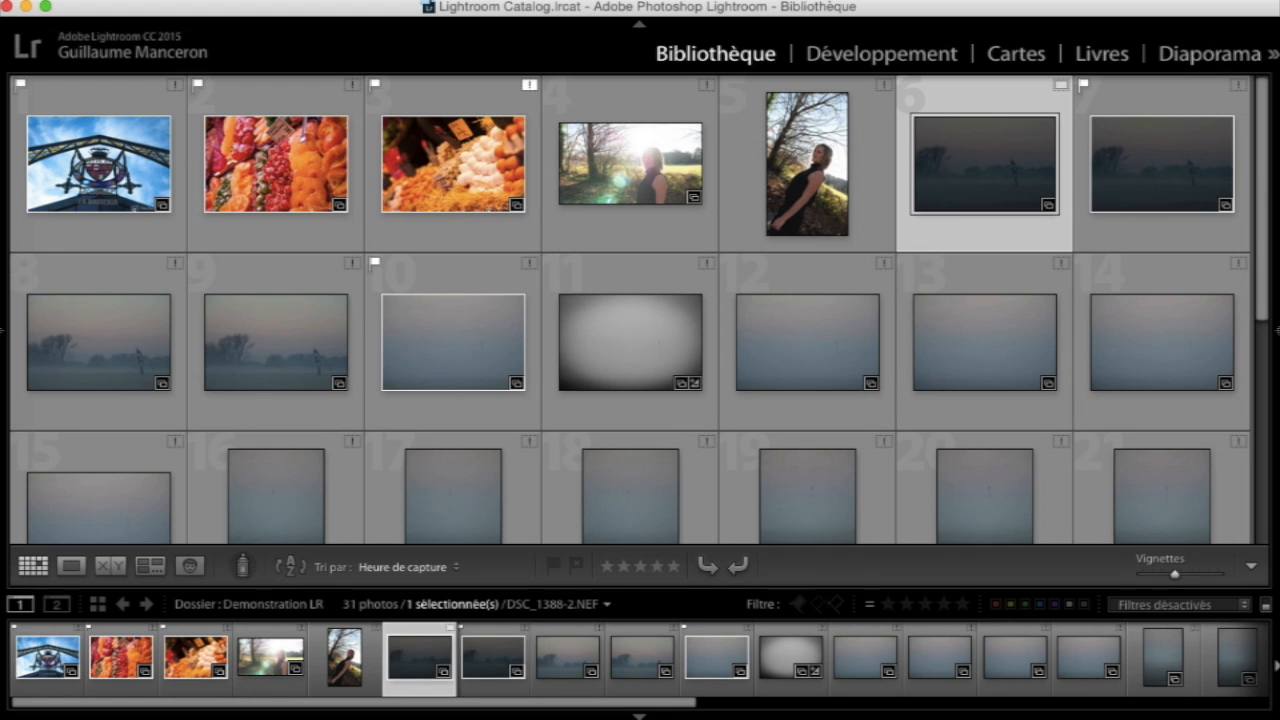
pyautogui.click(330, 0)
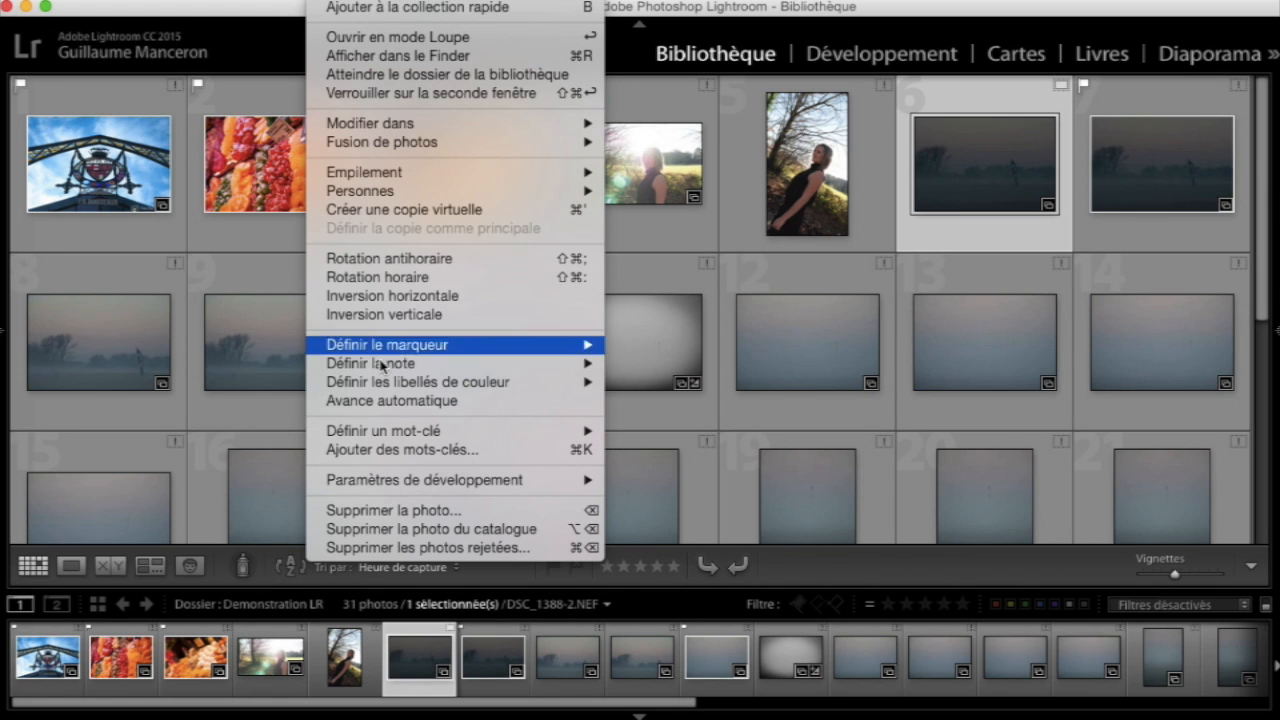
pyautogui.moveTo(420, 343)
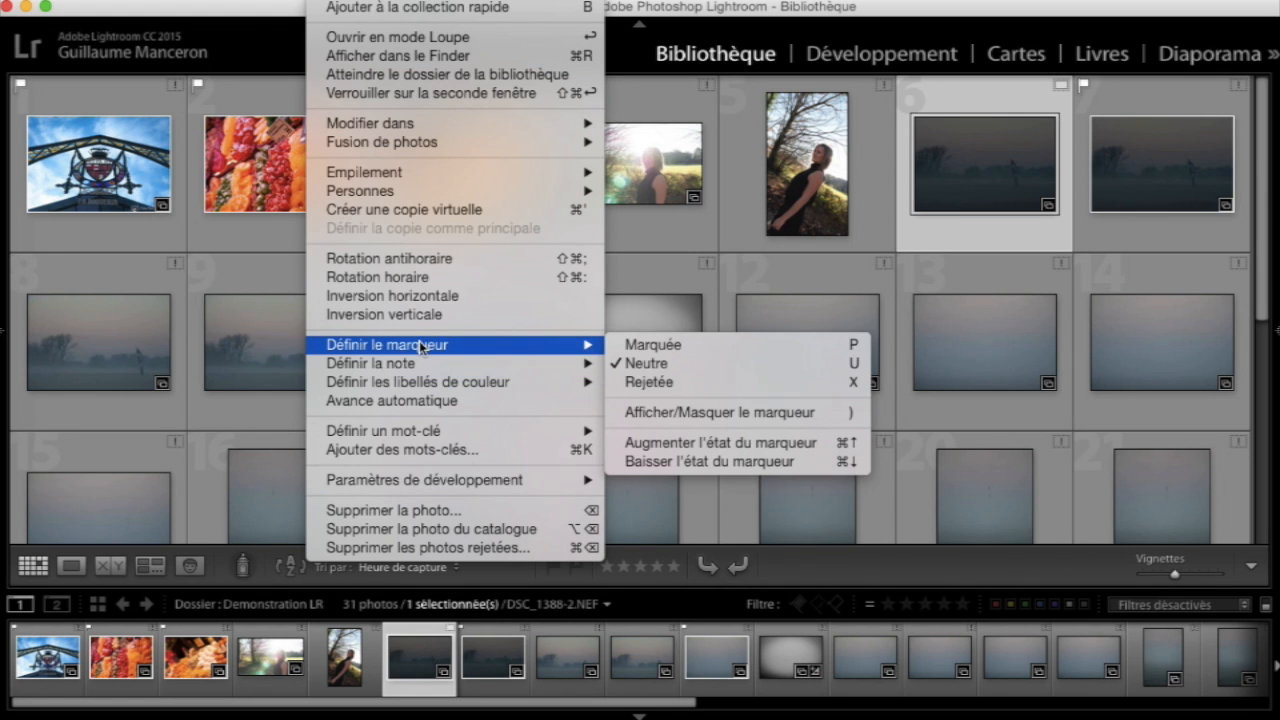
pyautogui.click(705, 383)
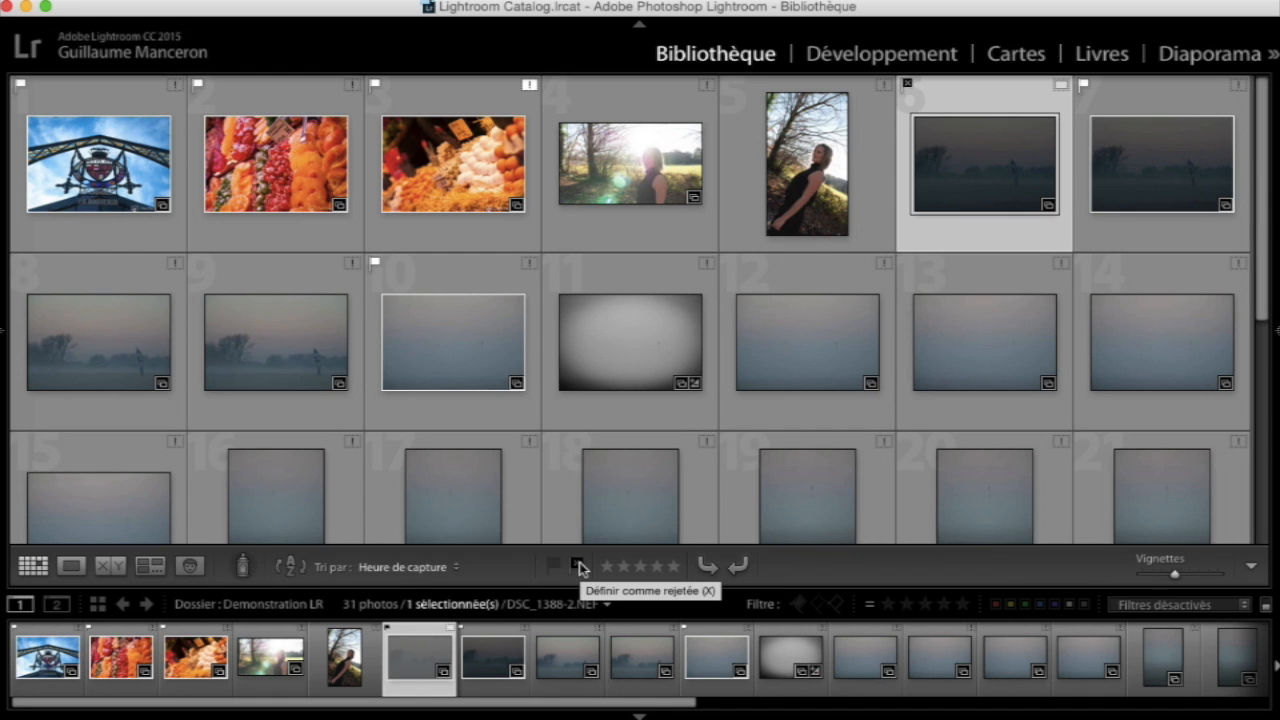
# Step: Reset the flag of the third photo, DSC_2723.jpg, to Neutre
pyautogui.click(446, 180)
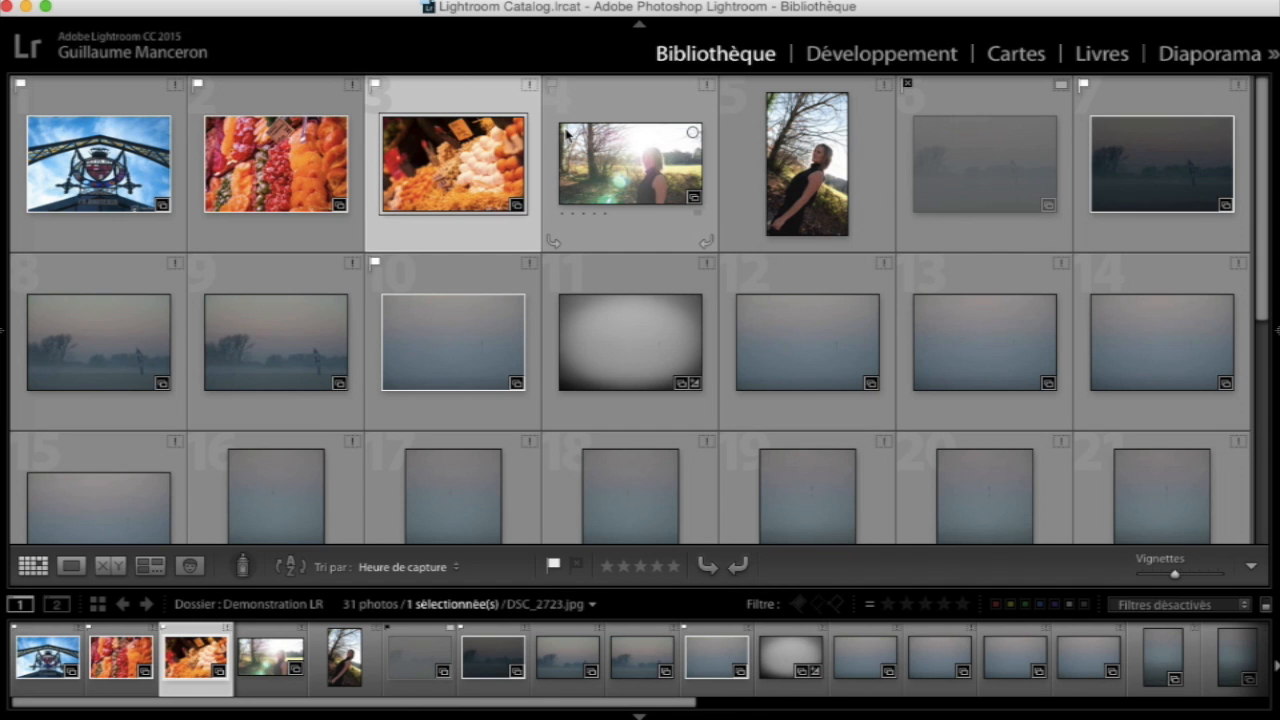
pyautogui.press('u')
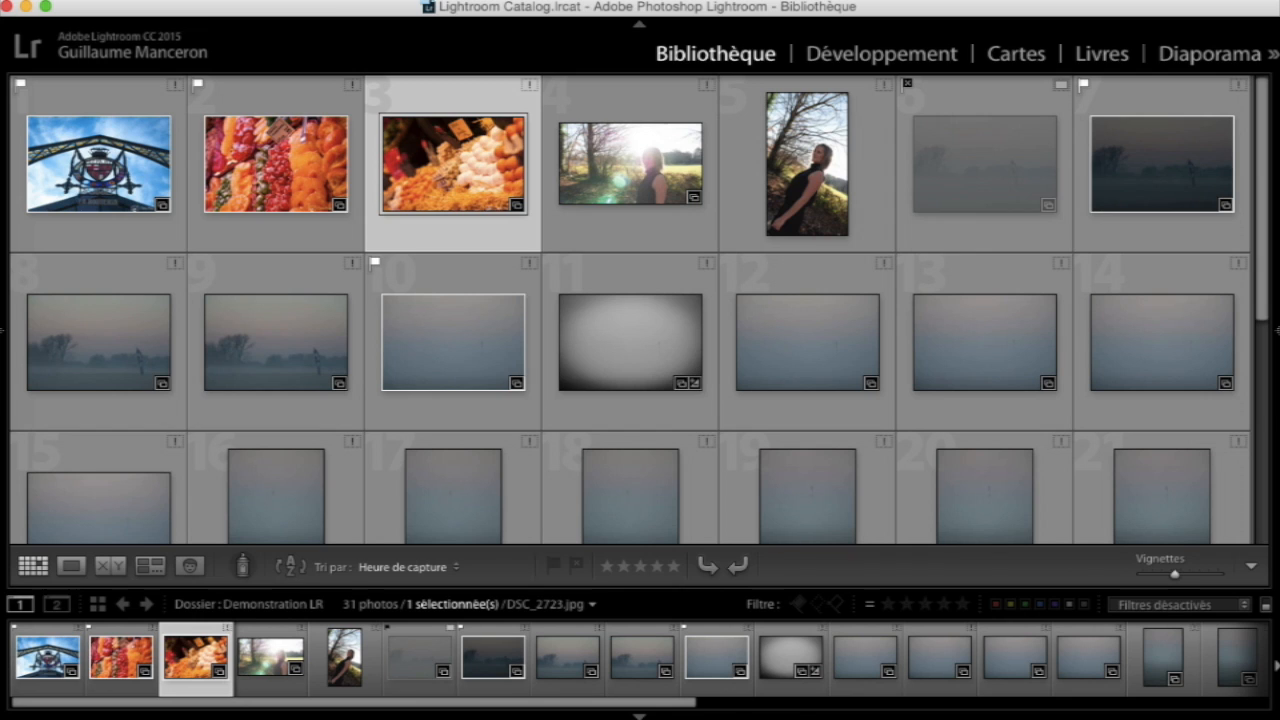
pyautogui.click(575, 567)
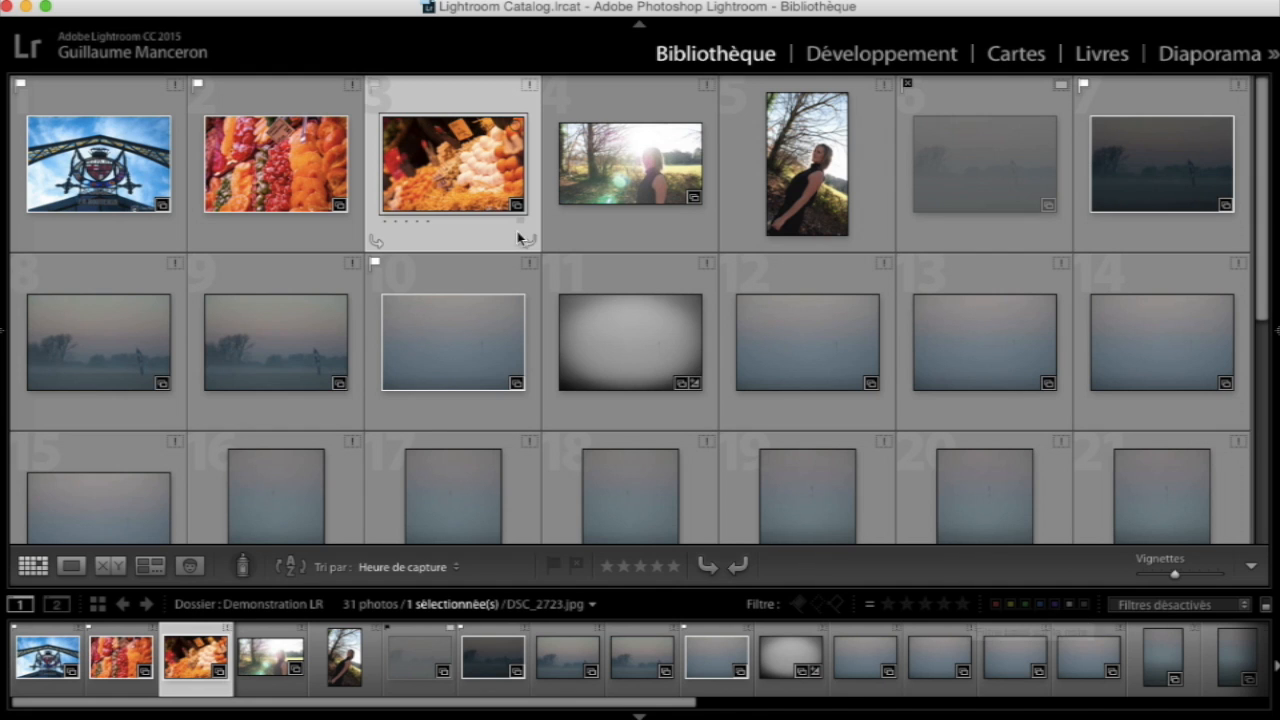
# Step: Rate the first photo five stars and the second photo four stars
pyautogui.click(97, 162)
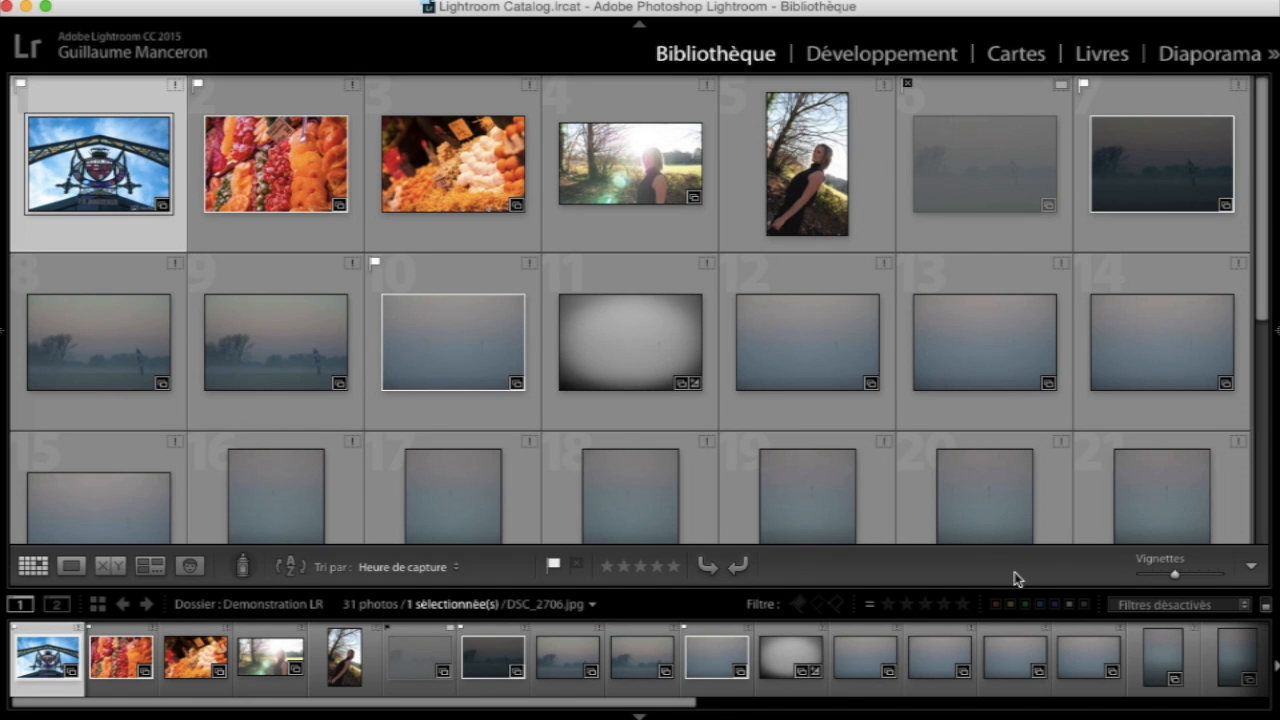
pyautogui.click(675, 567)
pyautogui.press('Right')
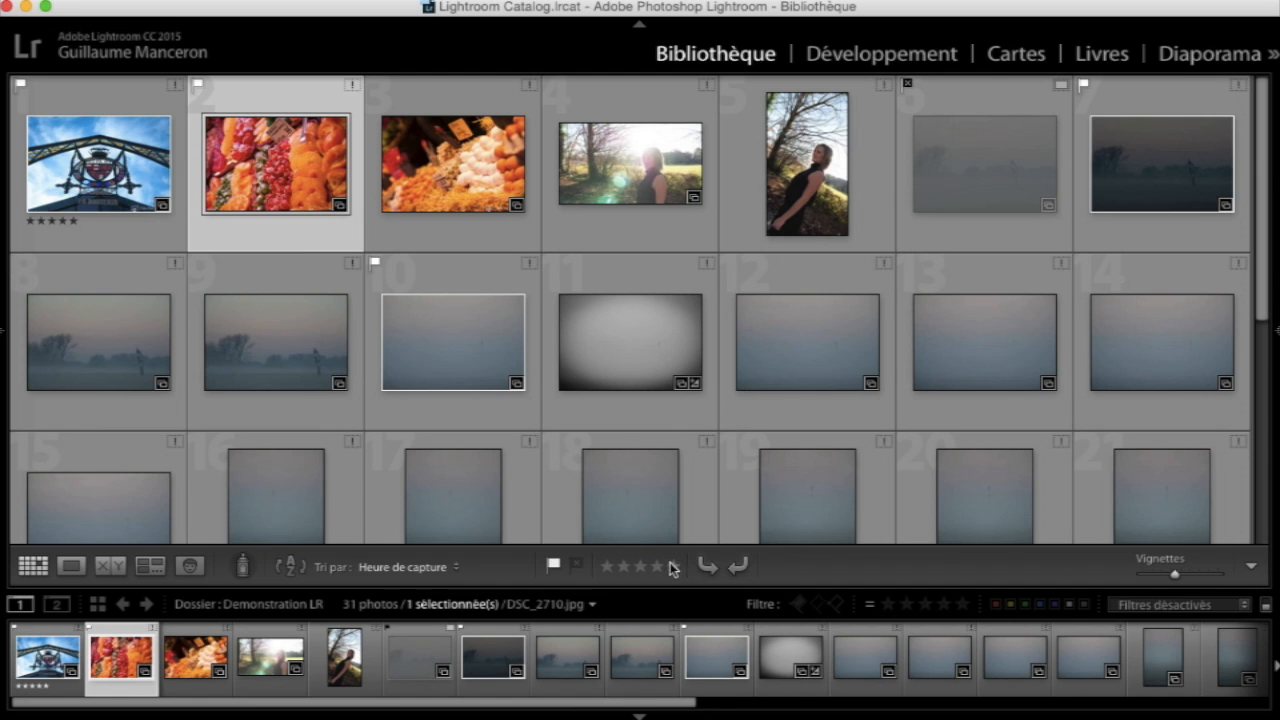
pyautogui.click(656, 567)
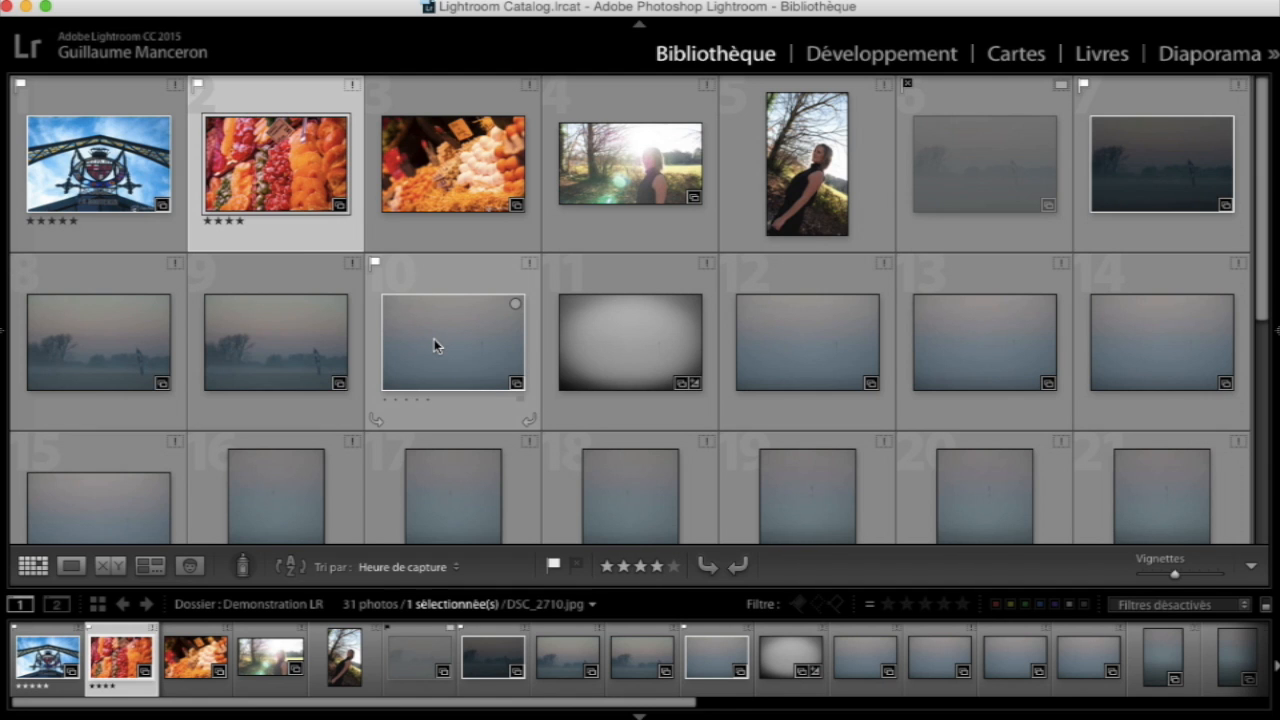
# Step: Give the tenth photo a one-star rating and select the black-and-white photo after it
pyautogui.click(434, 341)
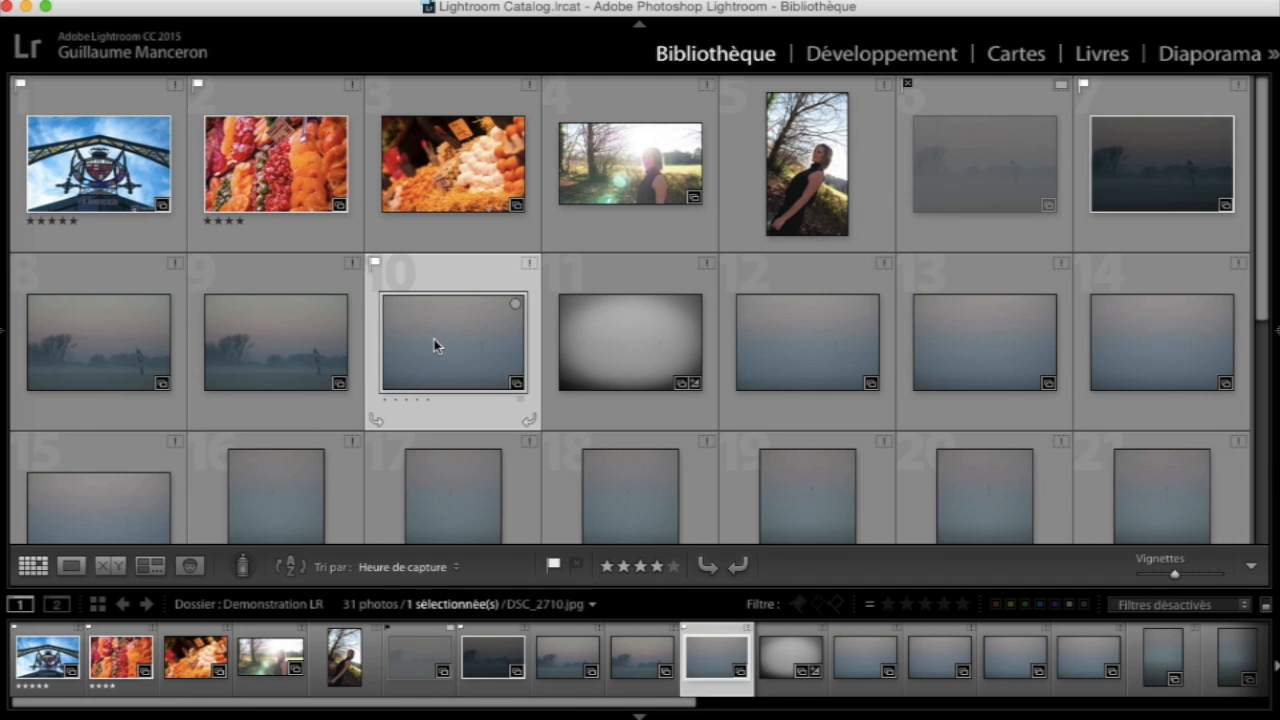
pyautogui.click(606, 567)
pyautogui.click(663, 338)
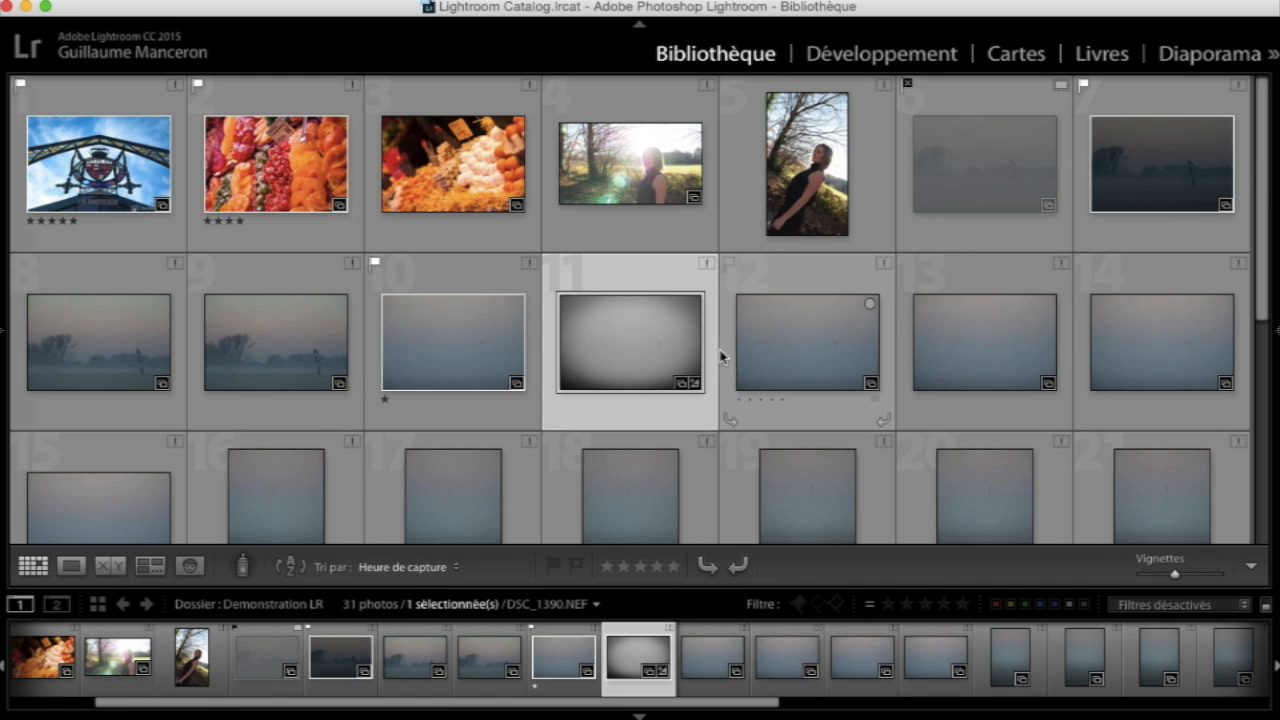
pyautogui.click(337, 0)
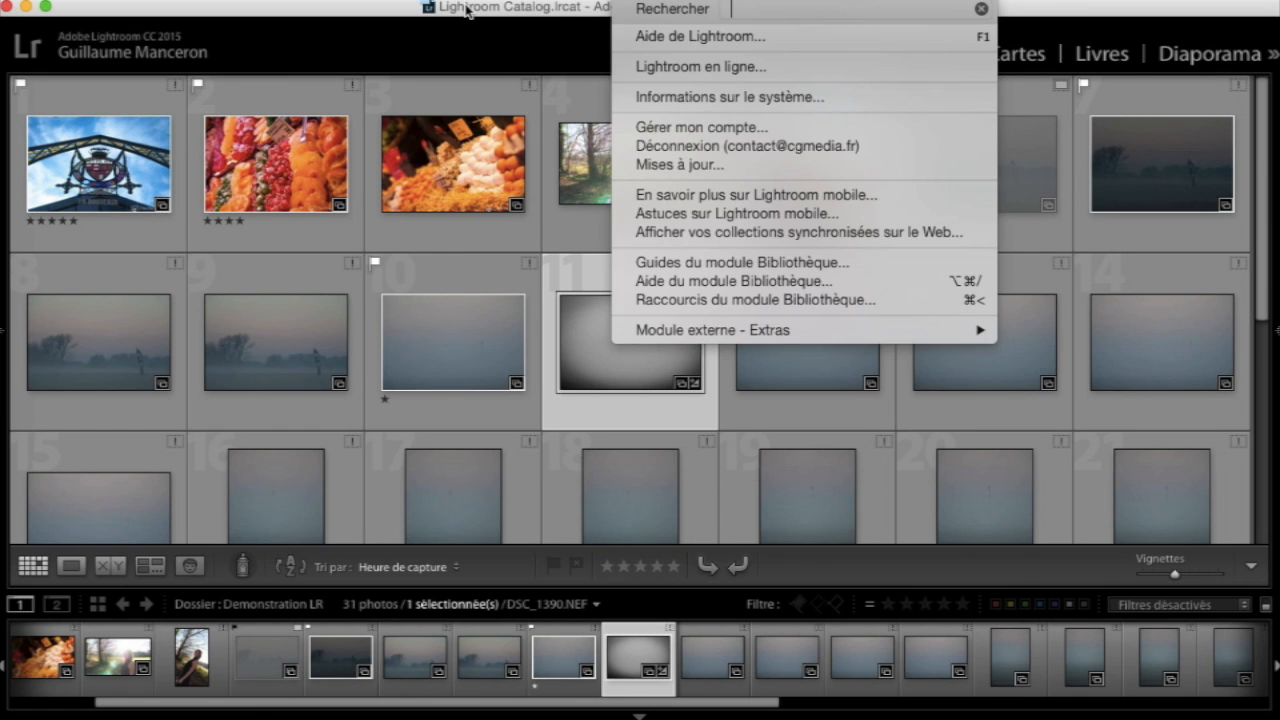
pyautogui.click(467, 11)
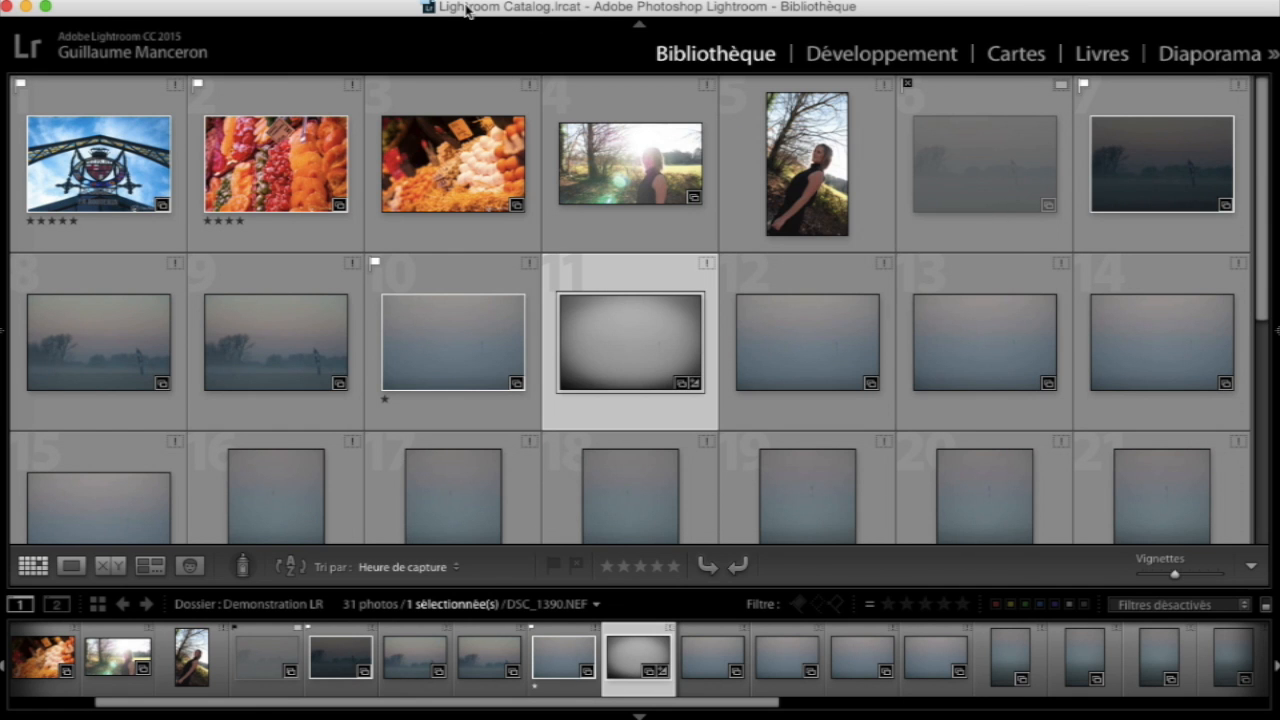
# Step: Reveal the hidden collections list and display the dynamic collection Cinq étoiles
pyautogui.click(5, 328)
pyautogui.scroll(-15, 175, 388)
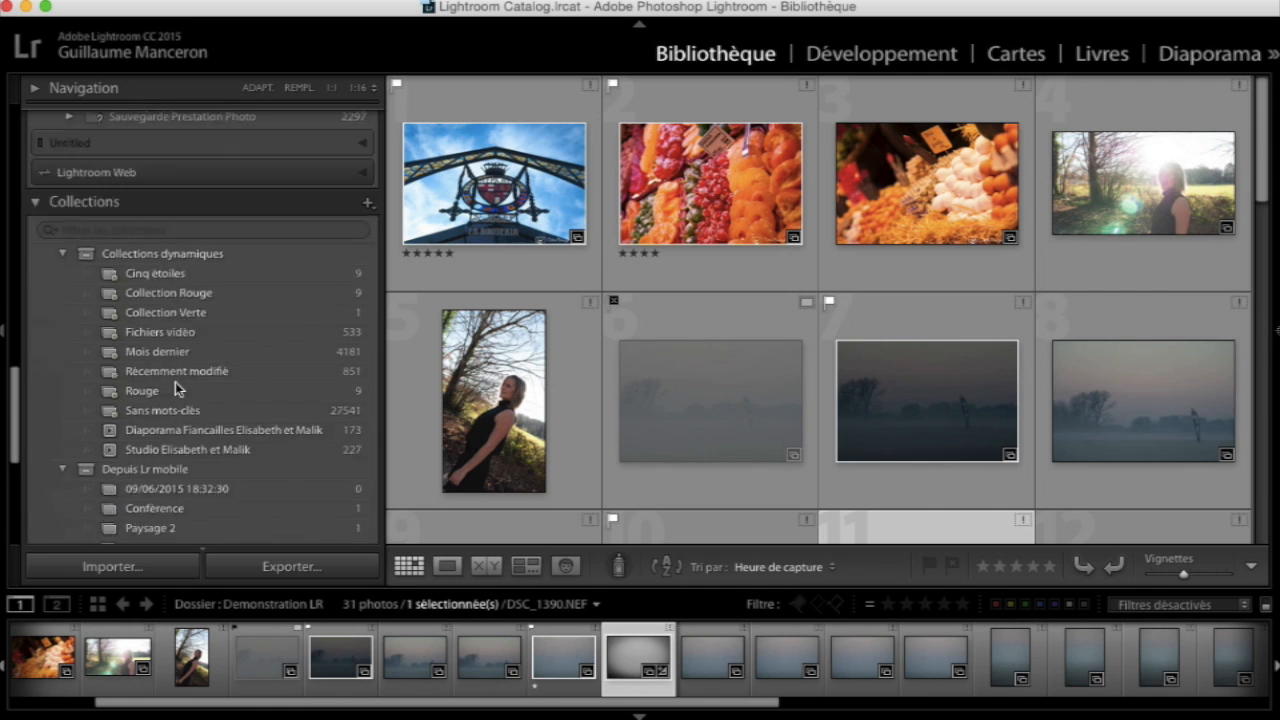
pyautogui.scroll(5, 175, 388)
pyautogui.scroll(2, 175, 382)
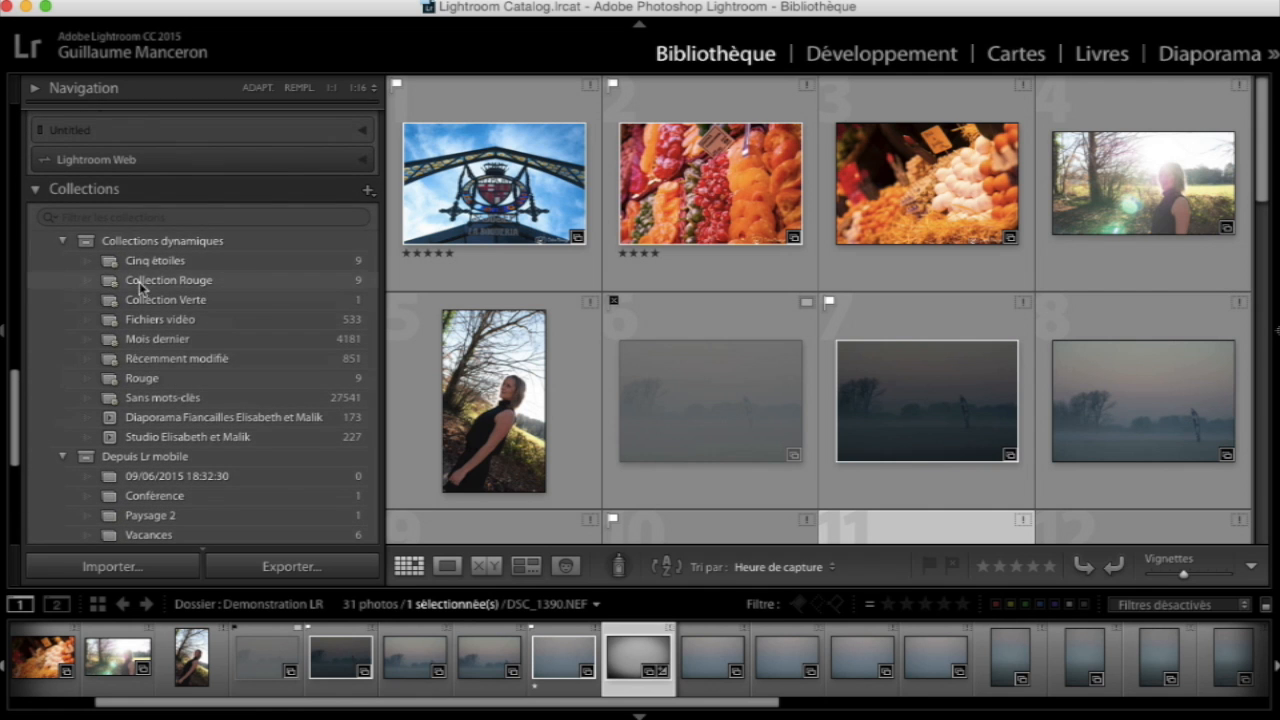
pyautogui.click(168, 258)
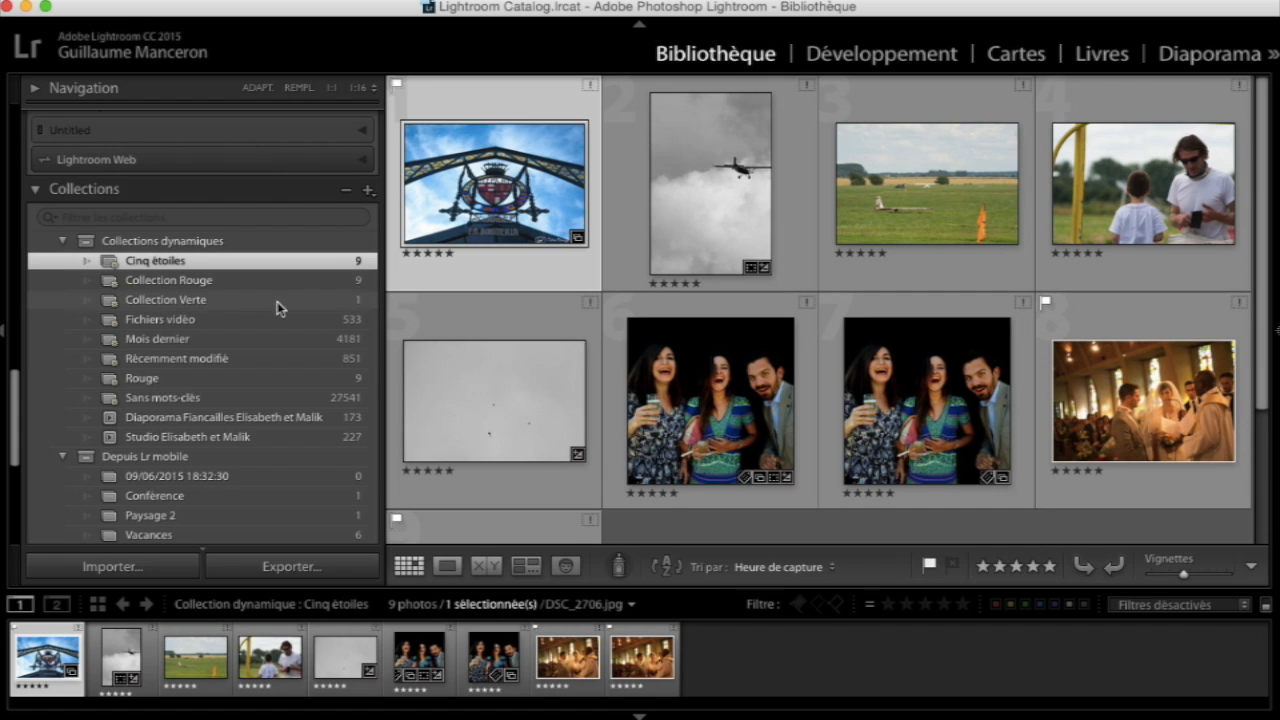
# Step: Go back to the Demonstration LR folder and hide the folder list again
pyautogui.scroll(8, 220, 302)
pyautogui.scroll(5, 220, 302)
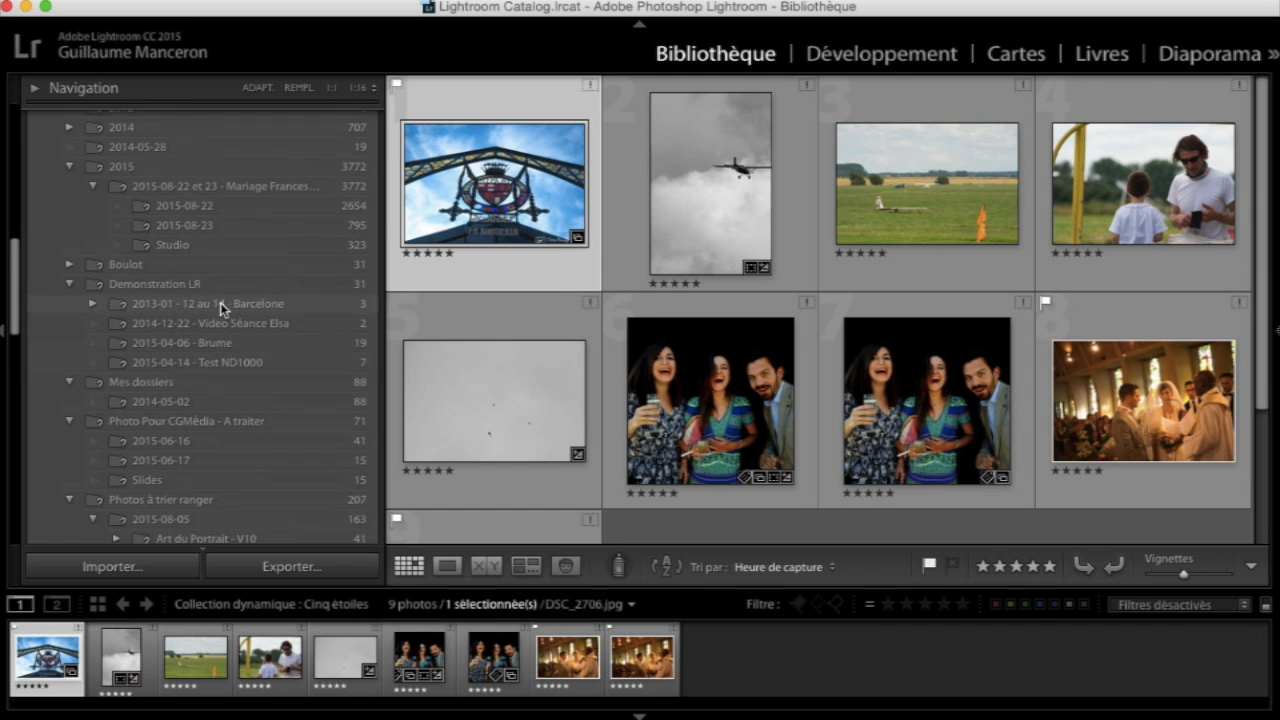
pyautogui.click(197, 284)
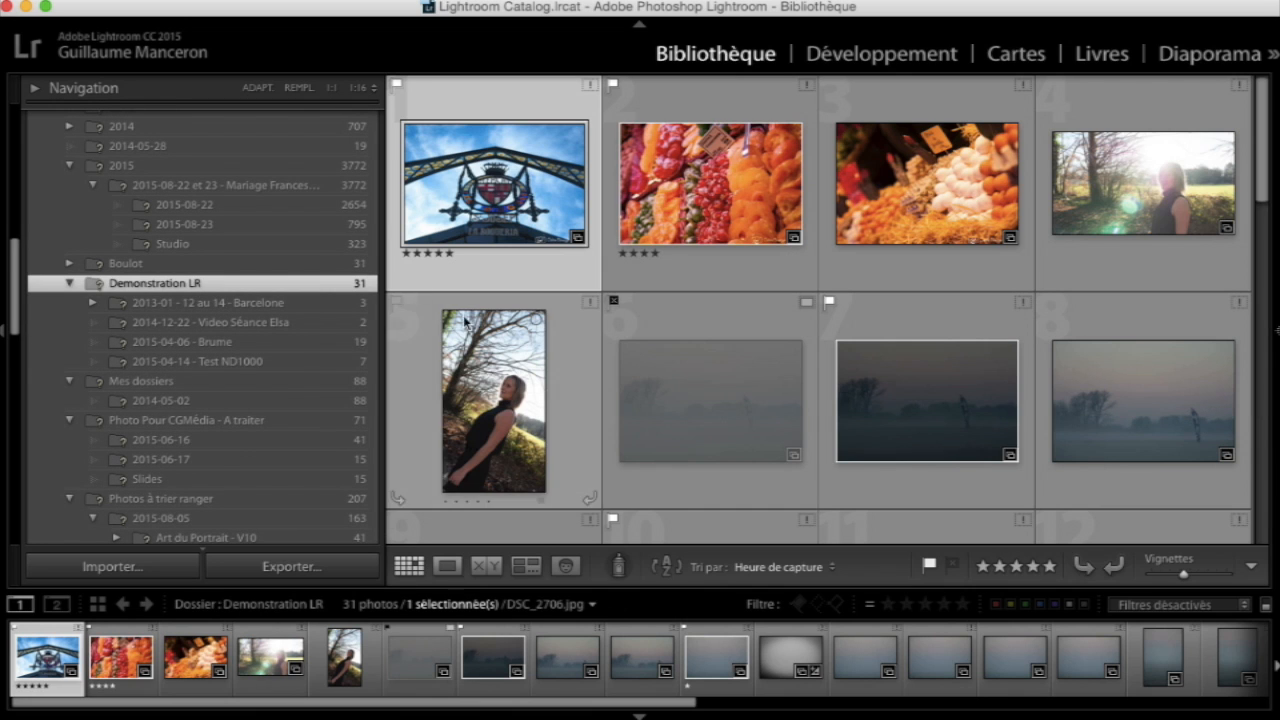
pyautogui.click(6, 330)
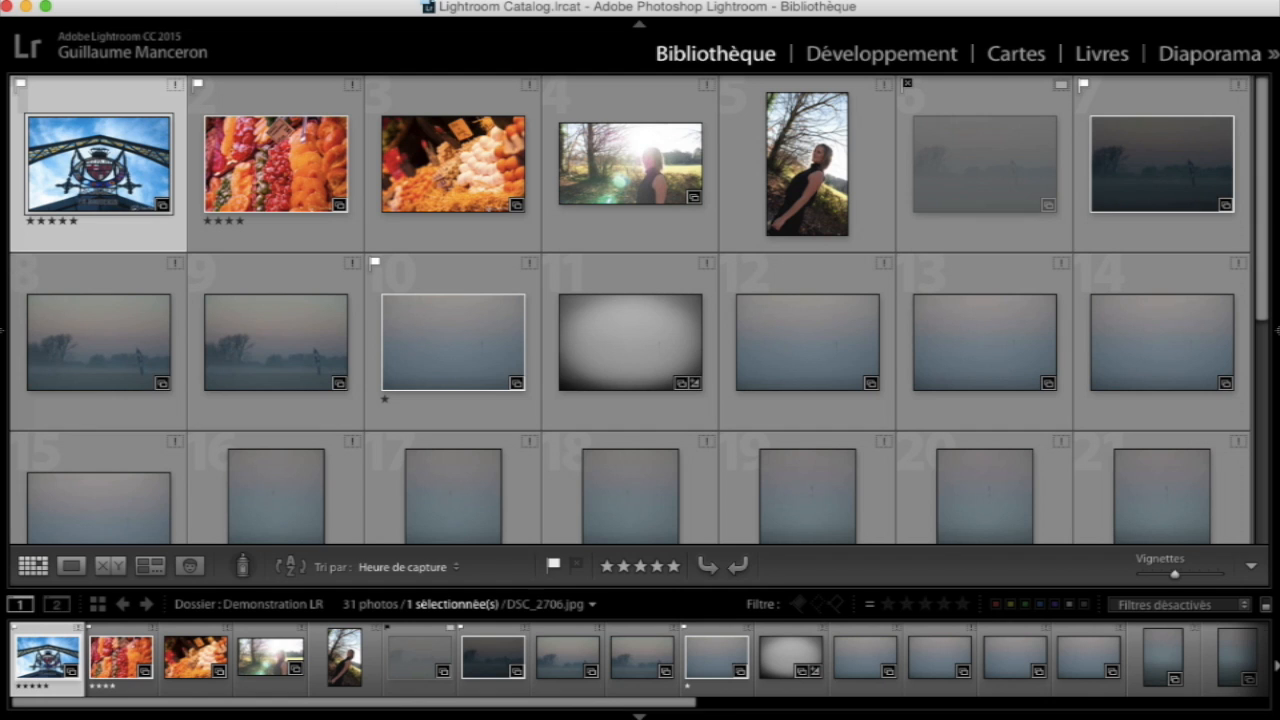
# Step: Add the Libellé de couleur controls to the toolbar below the photo grid
pyautogui.click(1249, 567)
pyautogui.moveTo(1201, 704)
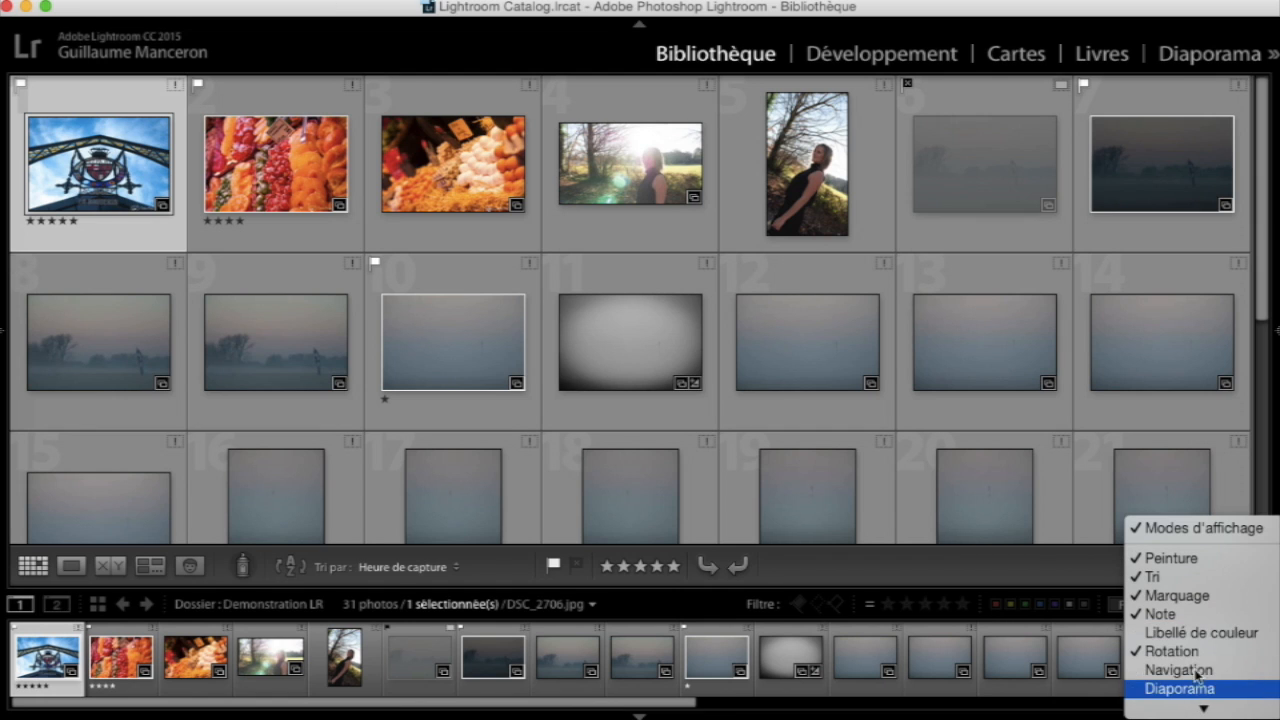
pyautogui.click(1199, 634)
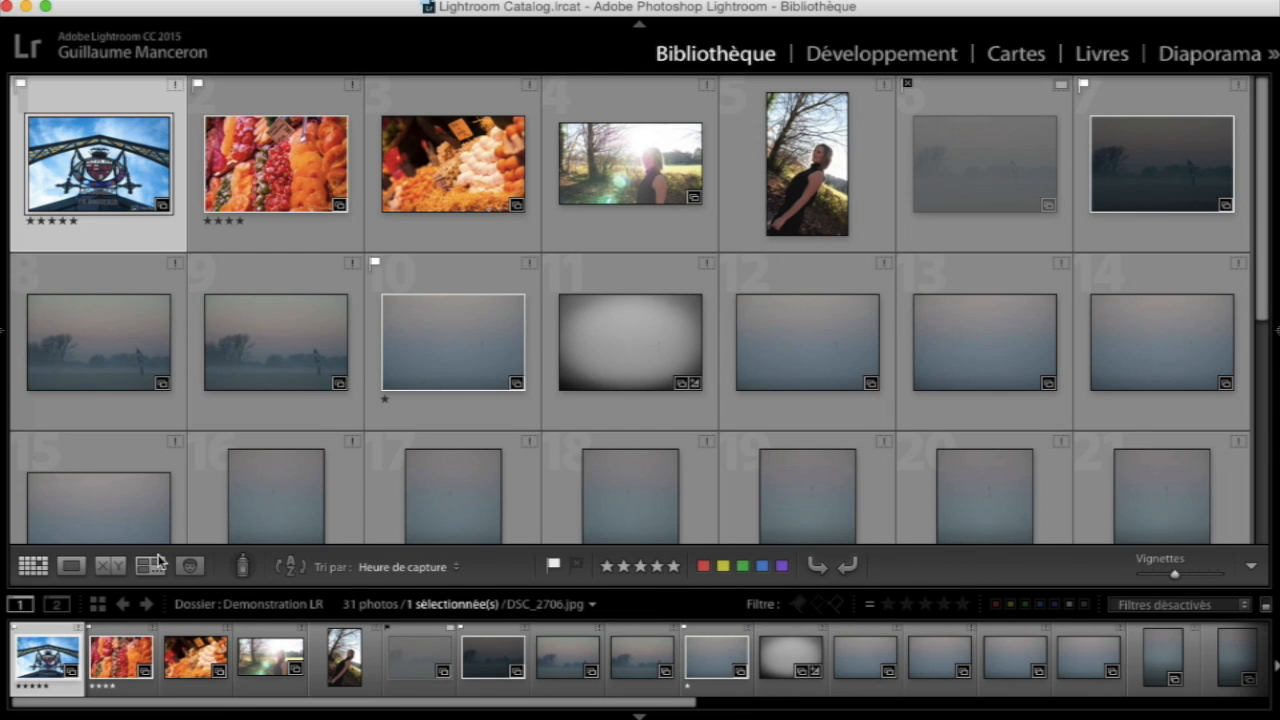
# Step: Examine which elements can be shown in the toolbar, including Libellé de couleur, without changing any
pyautogui.click(1250, 566)
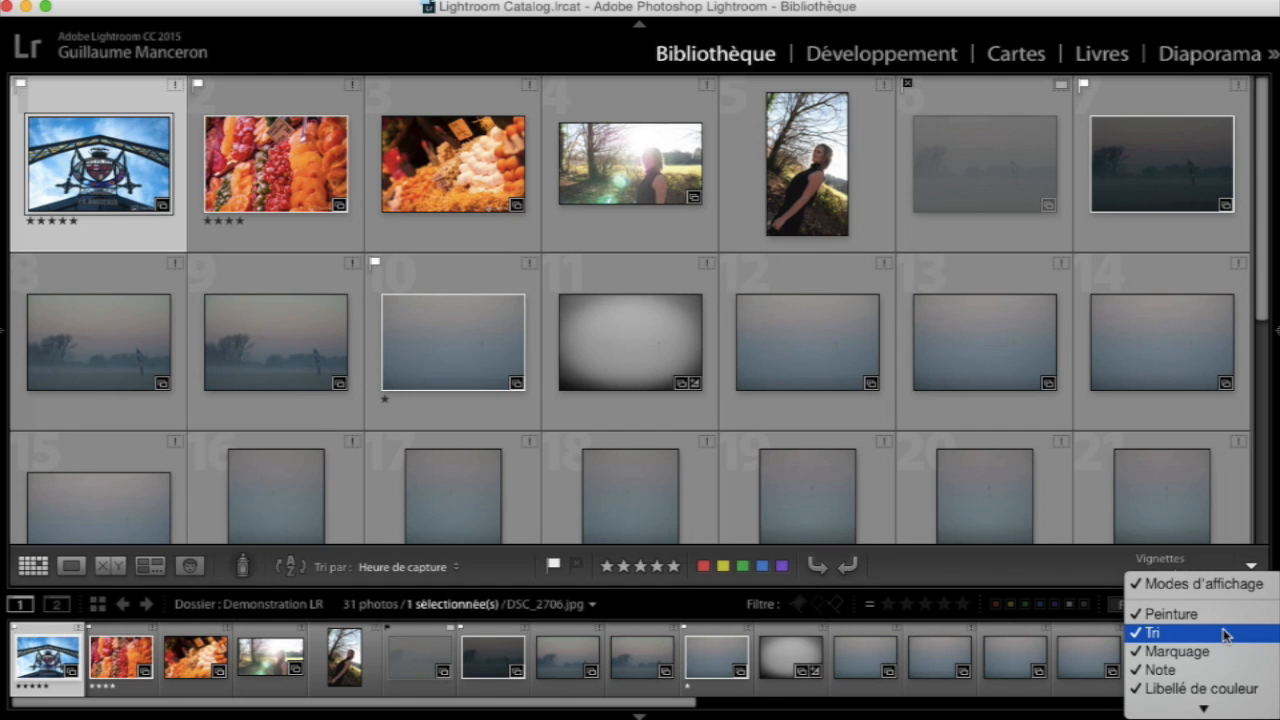
pyautogui.scroll(-2, 1226, 634)
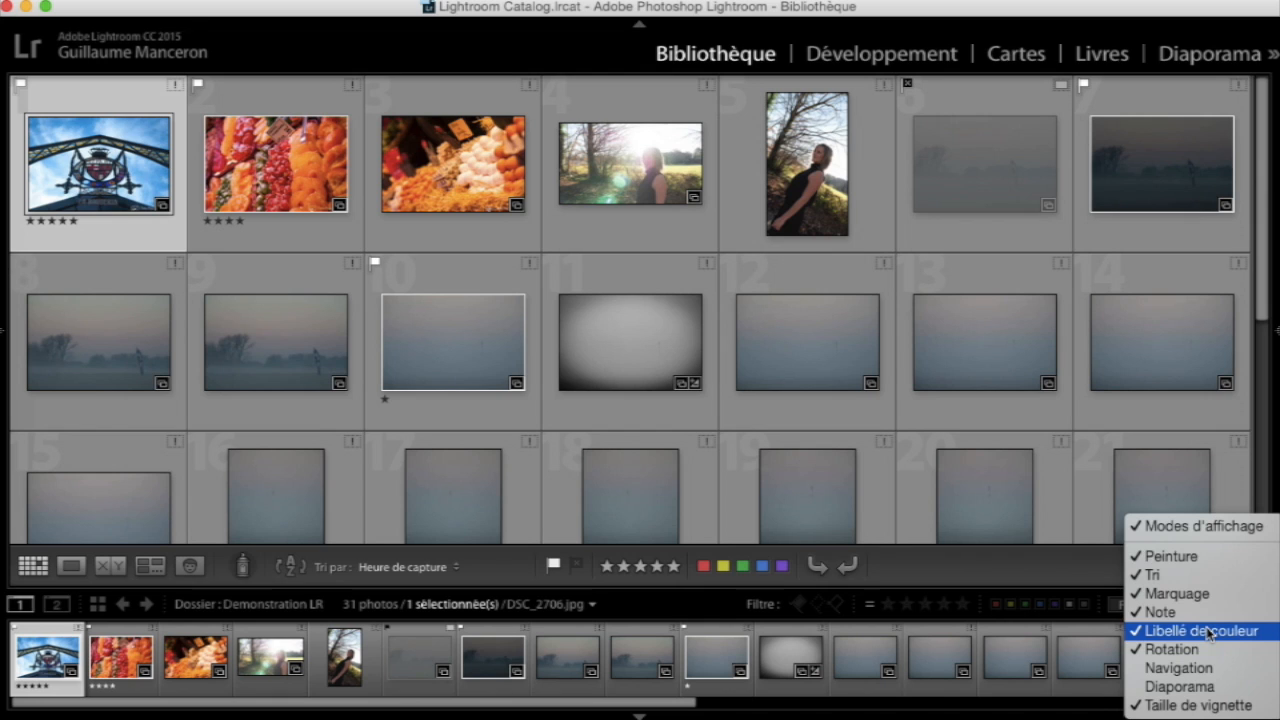
pyautogui.click(598, 310)
# Step: Label the twelfth photo red, the thirteenth yellow and the fourteenth purple
pyautogui.click(794, 337)
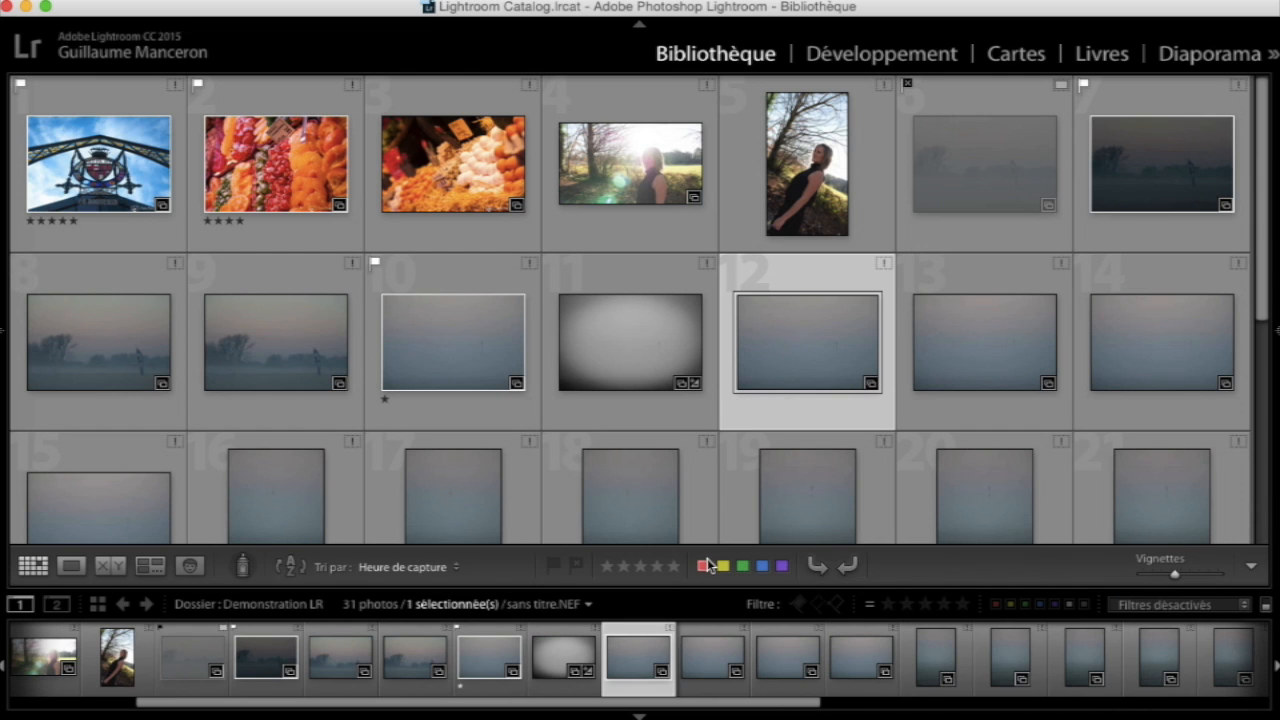
pyautogui.click(704, 566)
pyautogui.click(984, 339)
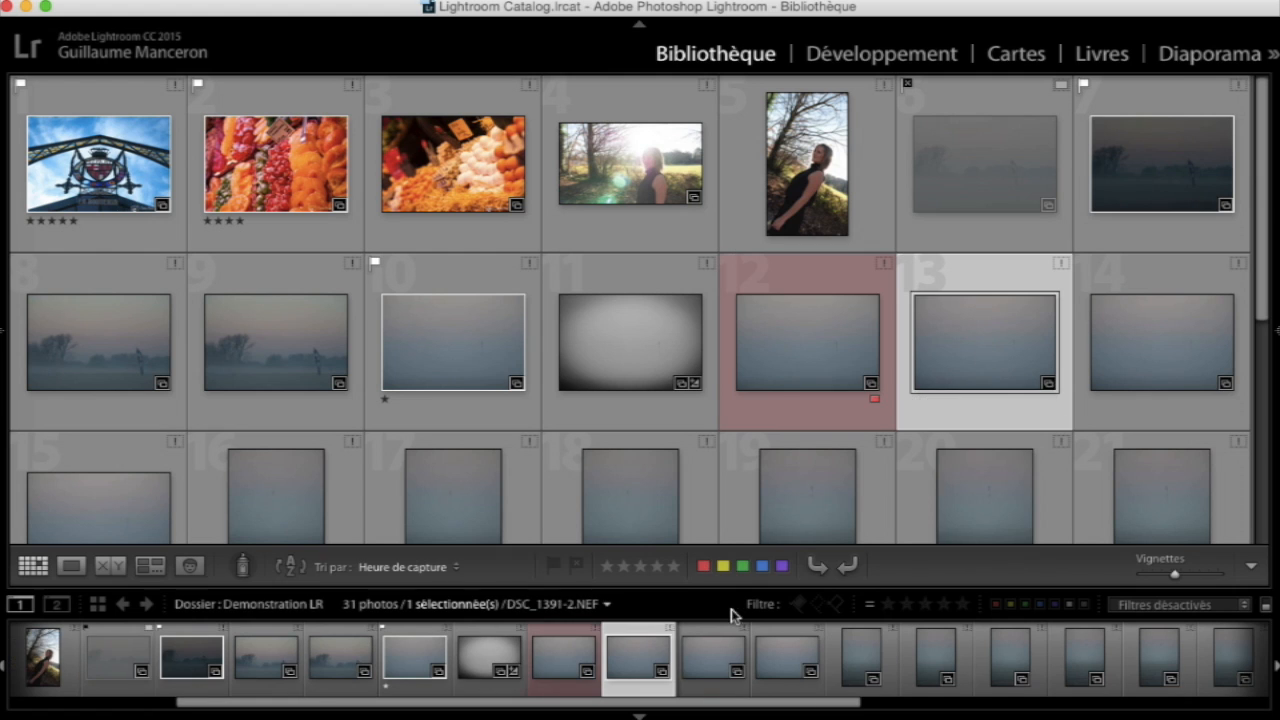
pyautogui.click(722, 566)
pyautogui.click(1175, 364)
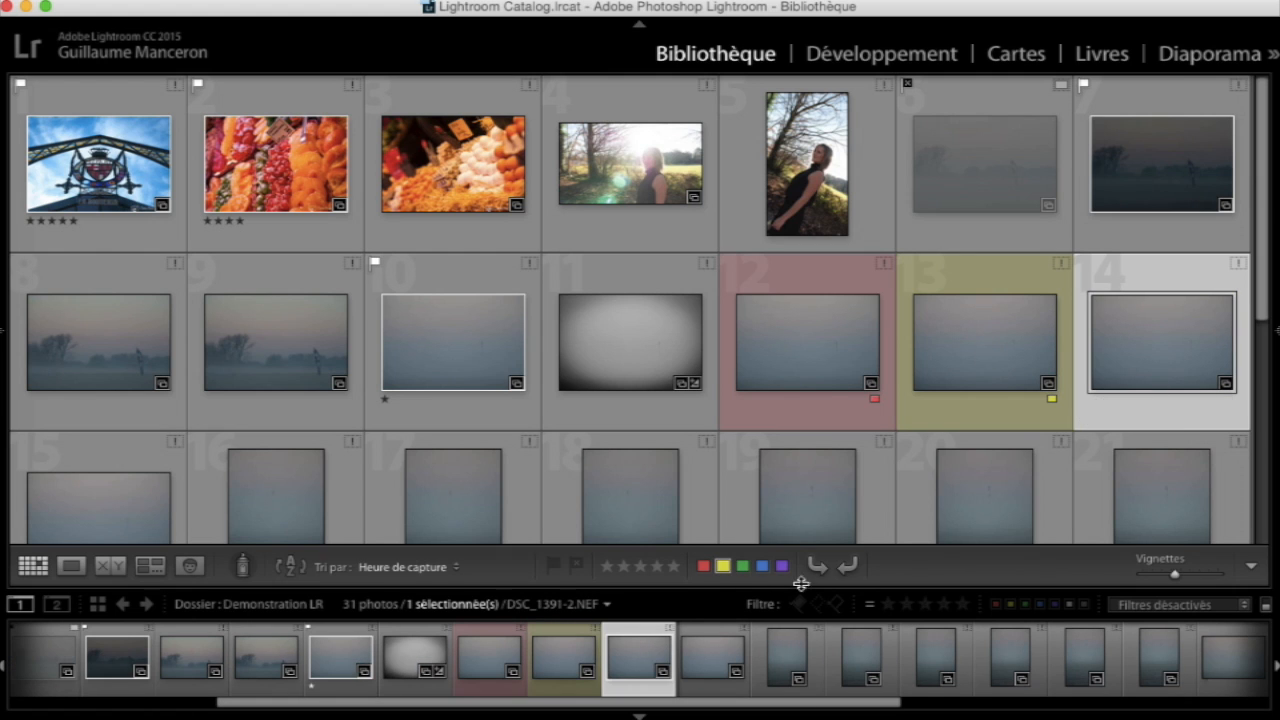
pyautogui.click(782, 566)
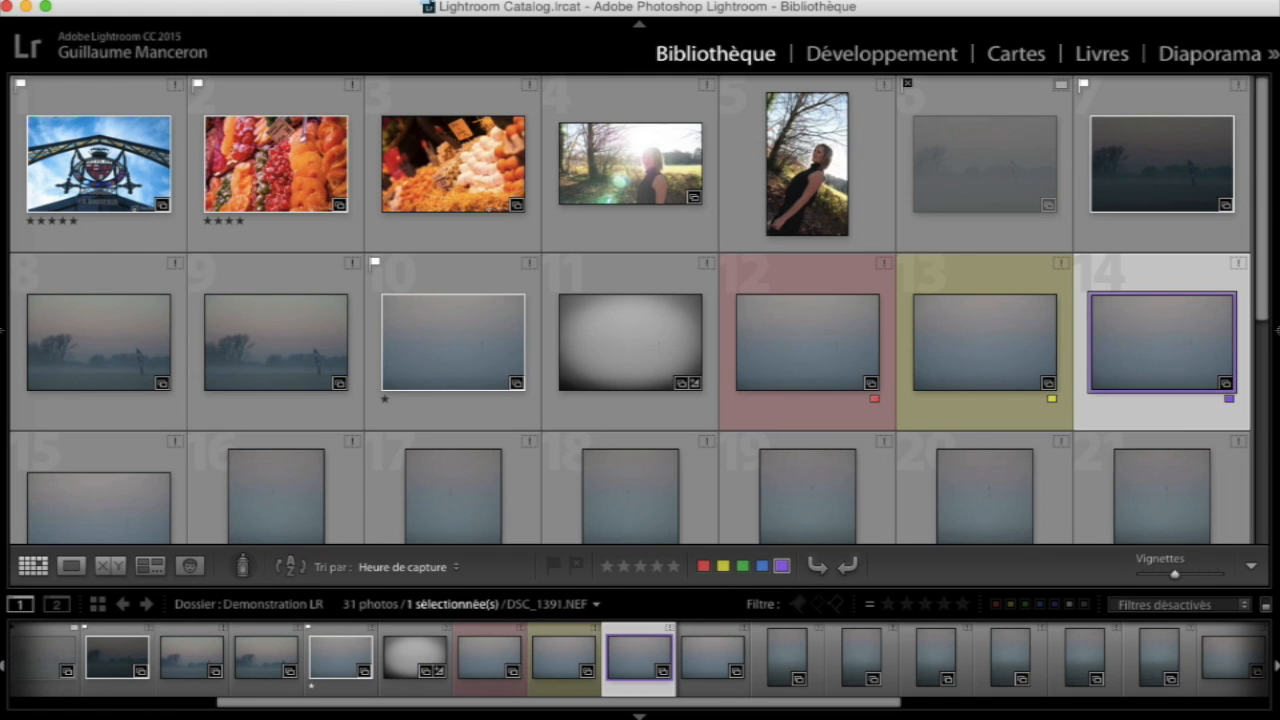
# Step: Examine the Définir les libellés de couleur options and their shortcuts for the selected photo without choosing one
pyautogui.click(328, 0)
pyautogui.moveTo(443, 385)
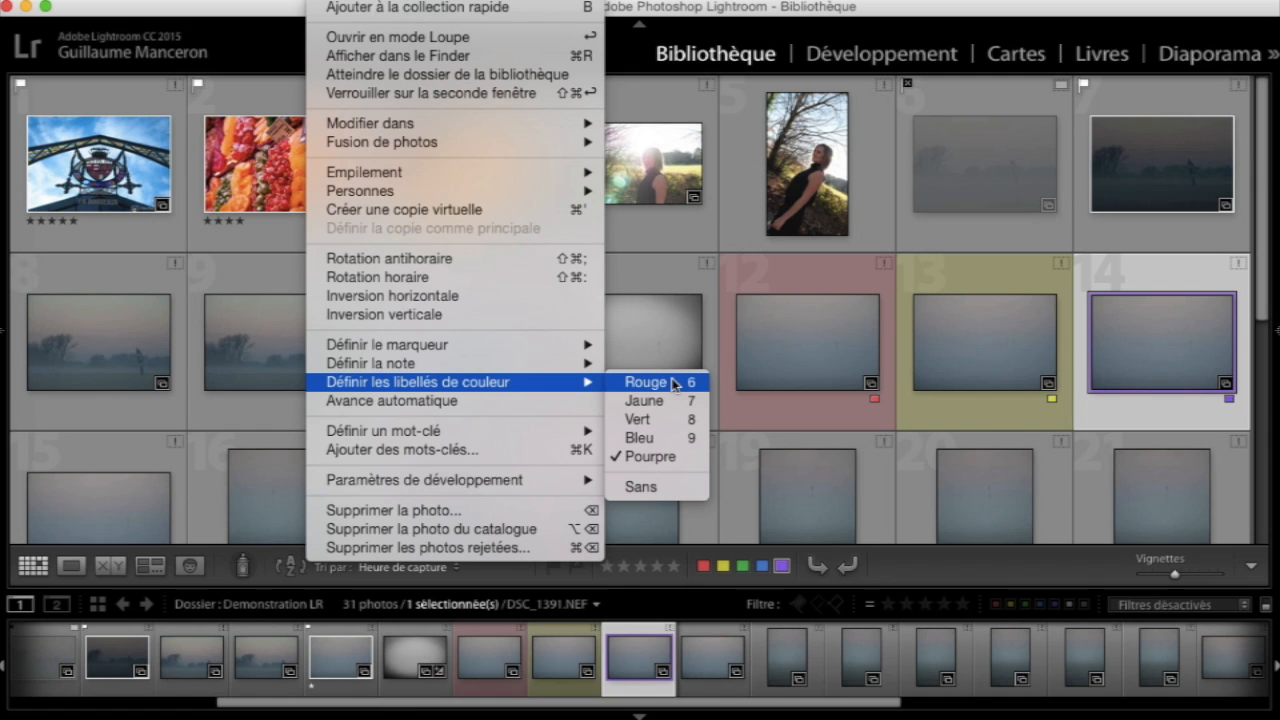
pyautogui.click(1012, 556)
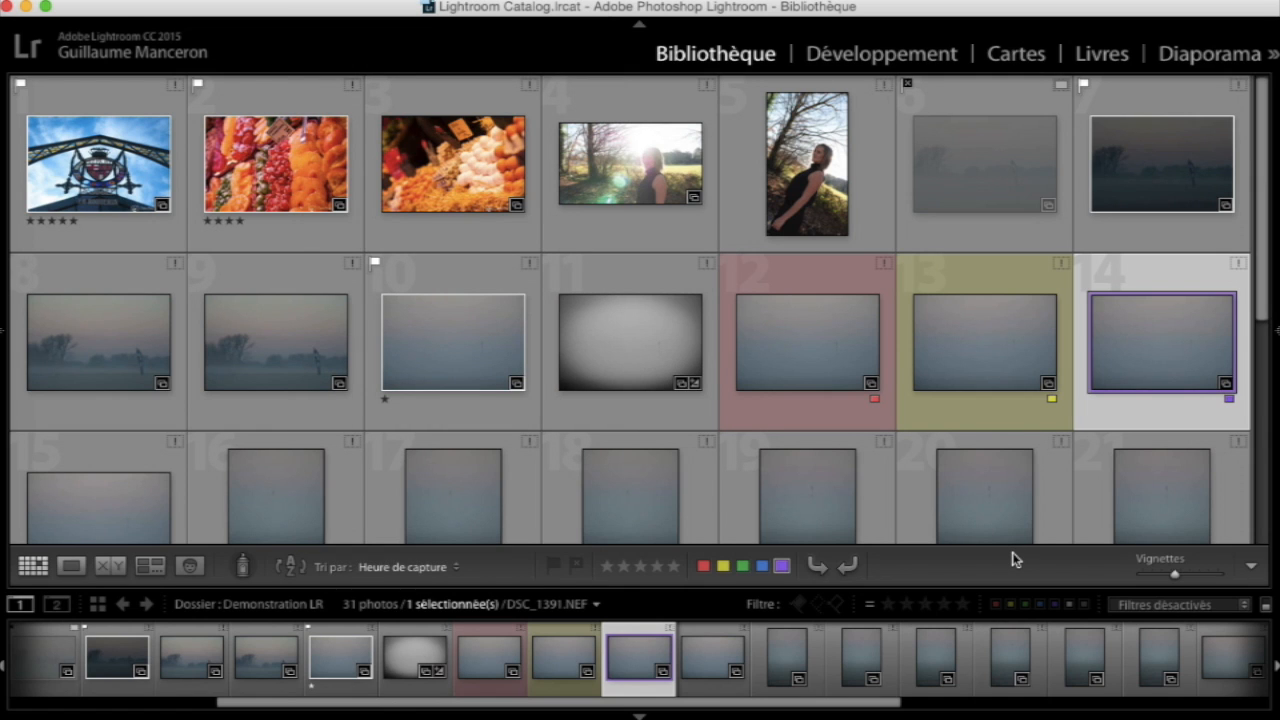
# Step: Filter the unrated photos to the flagged ones, then include the unflagged photos and exclude them again
pyautogui.click(798, 606)
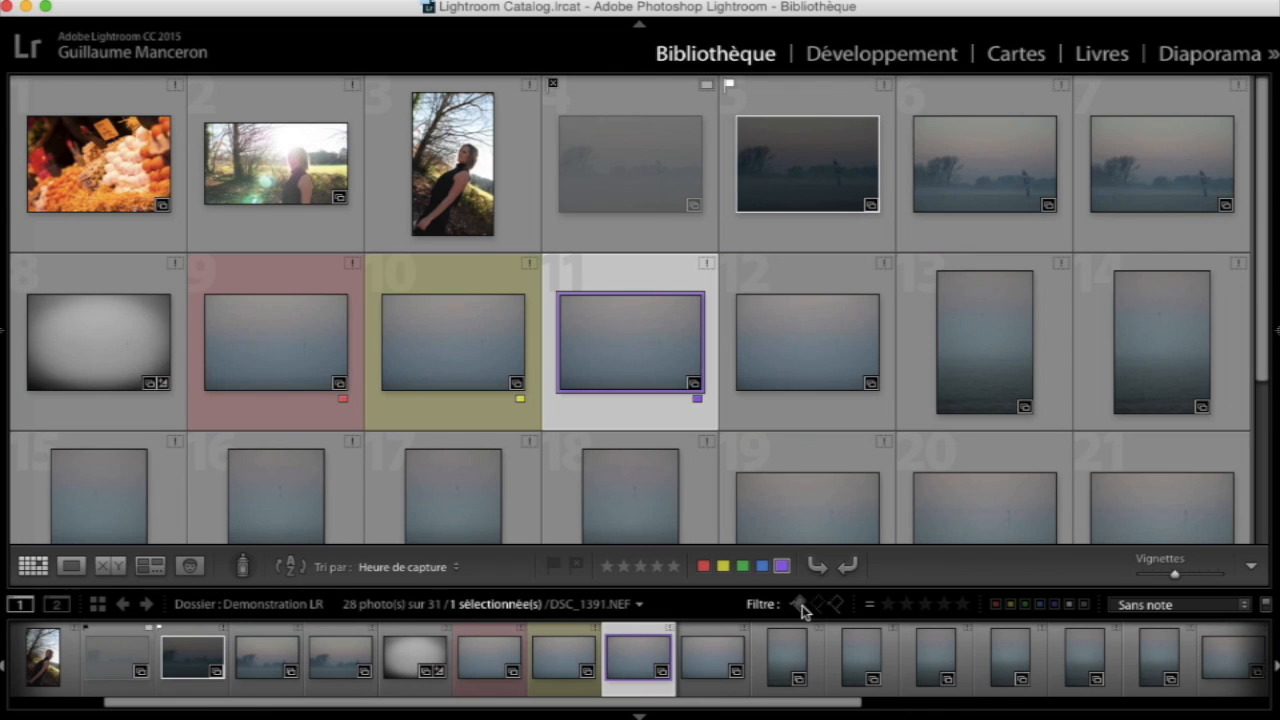
pyautogui.click(798, 606)
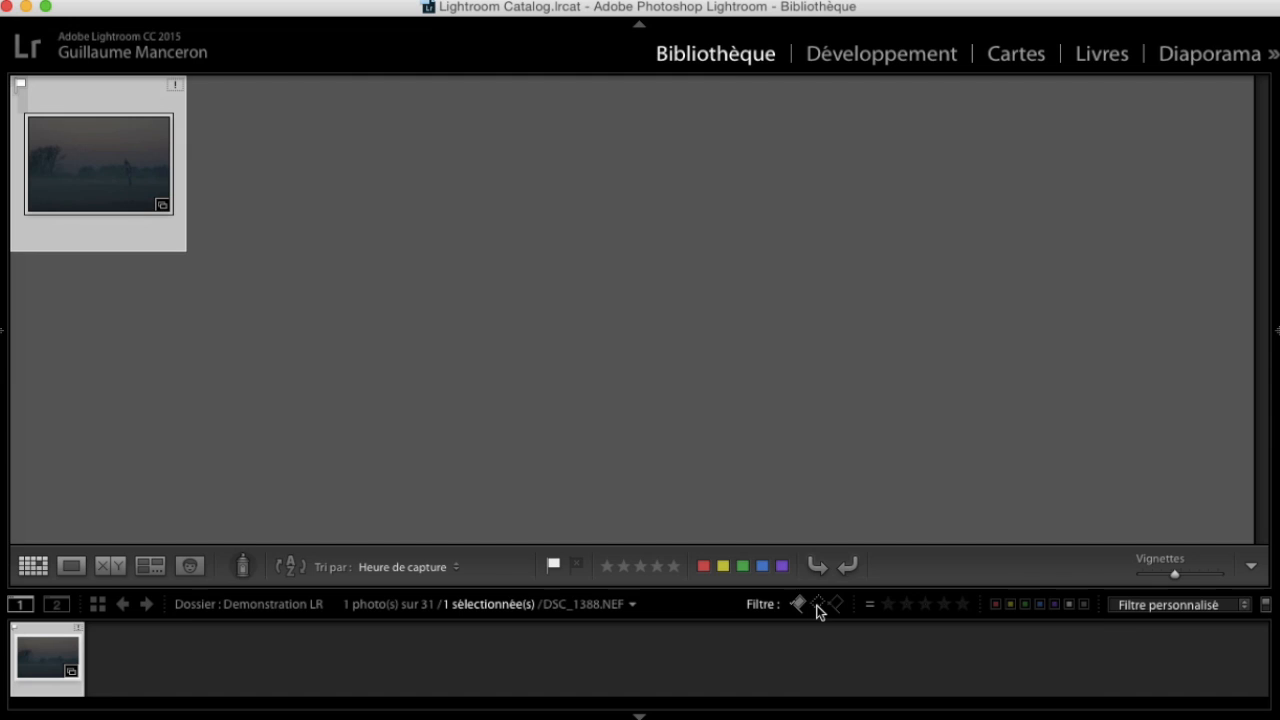
pyautogui.click(817, 606)
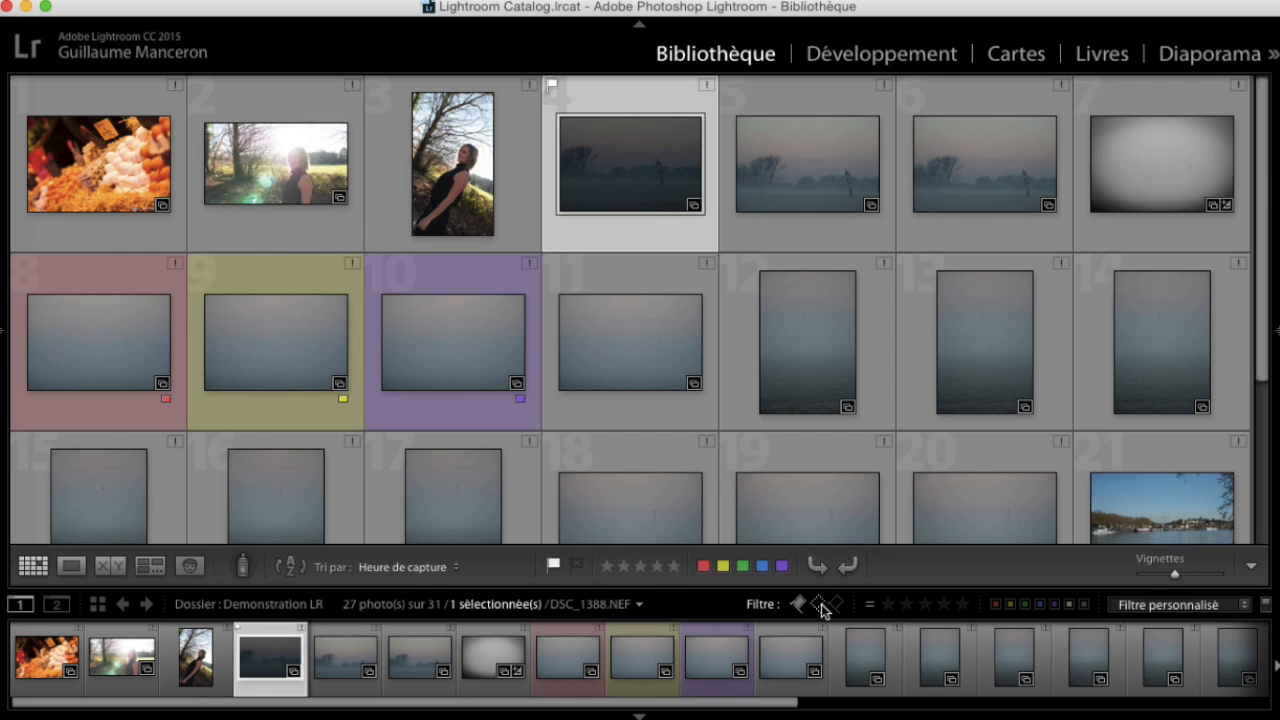
pyautogui.click(822, 606)
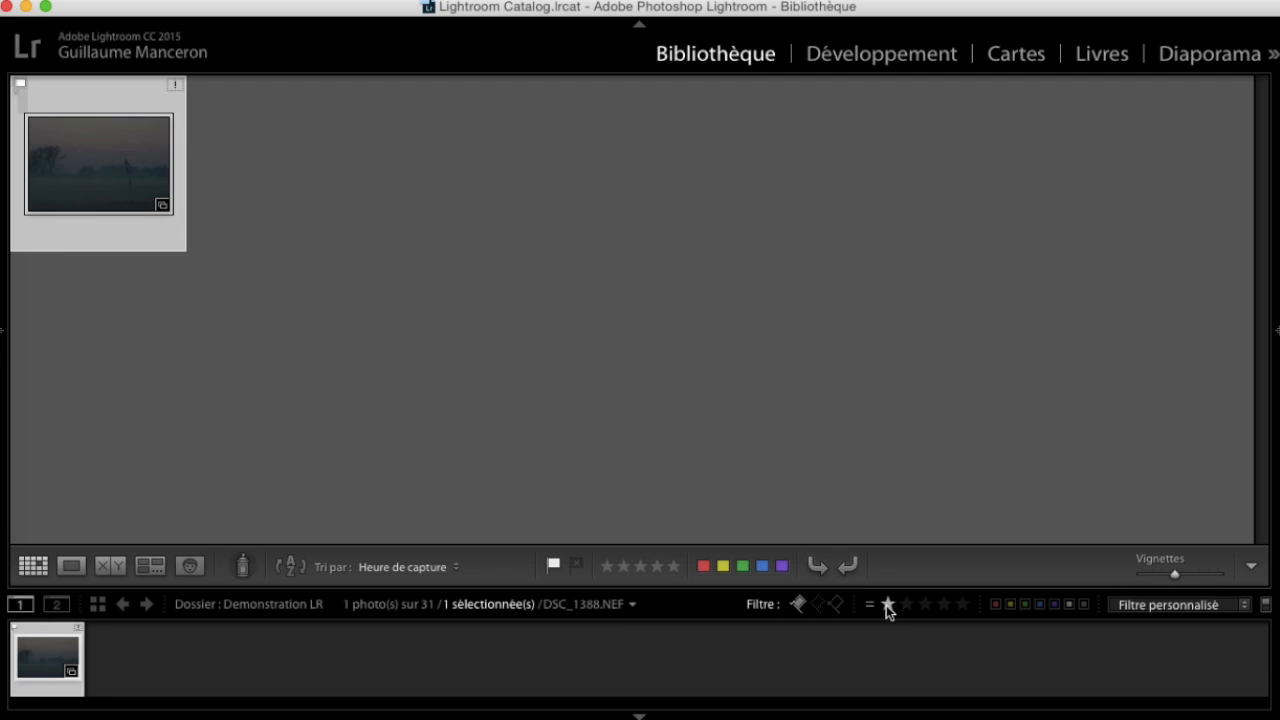
# Step: Filter the folder for five-star photos with a red label and examine the rating comparison options
pyautogui.click(962, 605)
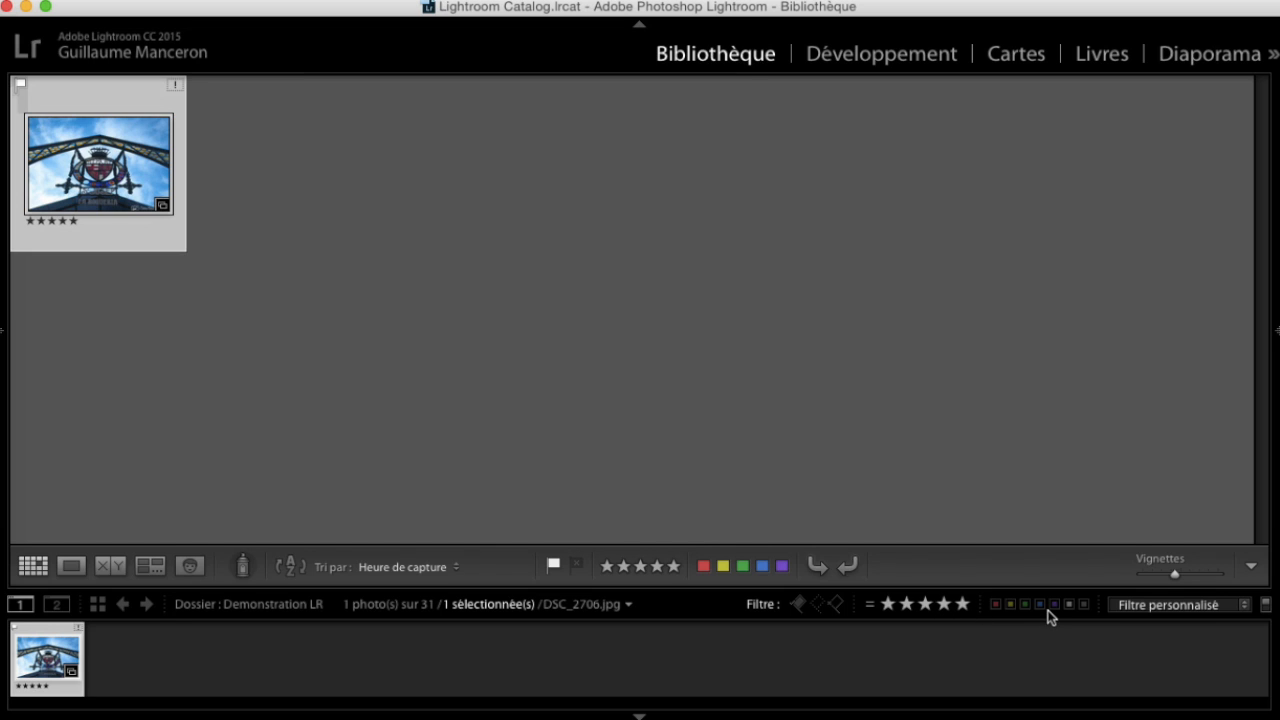
pyautogui.click(996, 605)
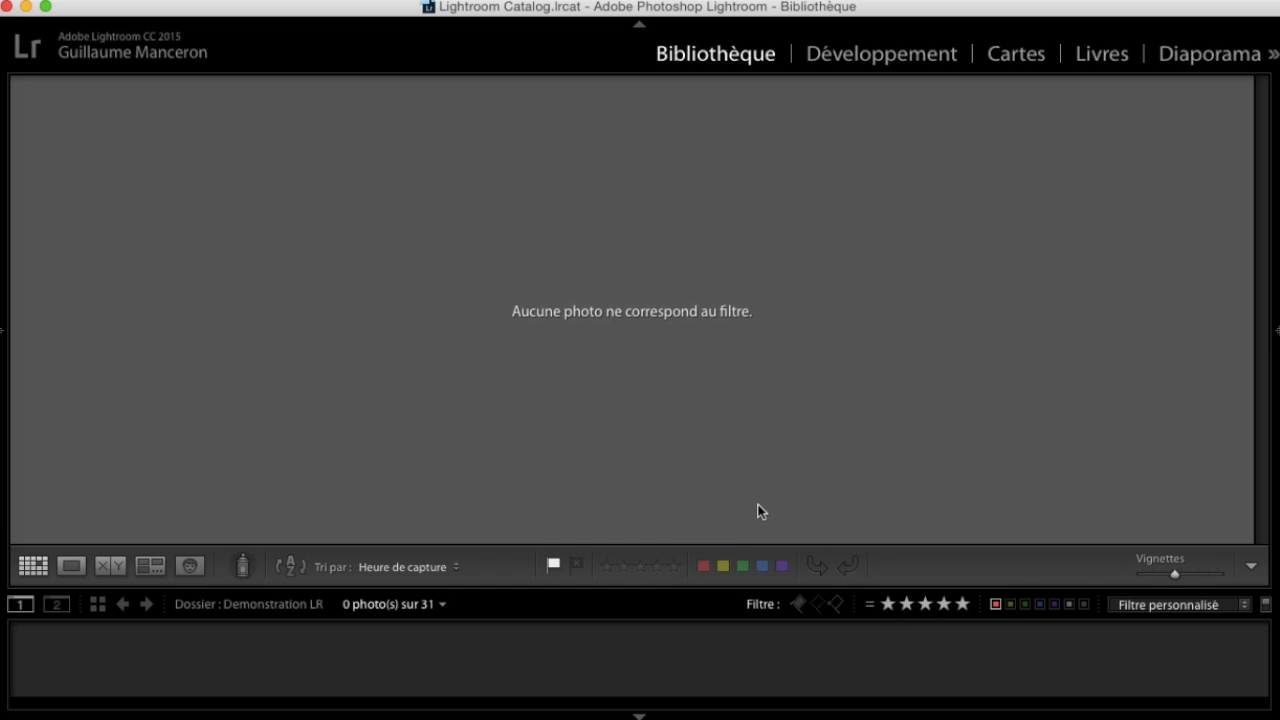
pyautogui.click(869, 604)
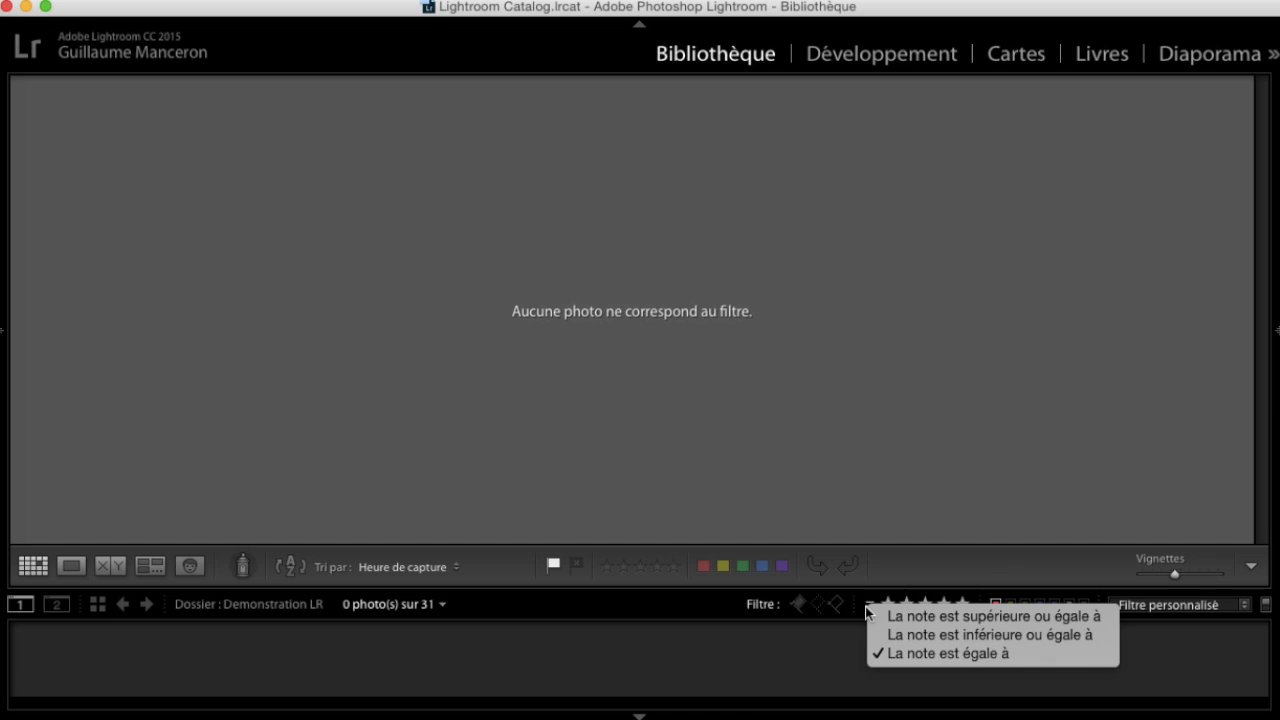
pyautogui.click(820, 648)
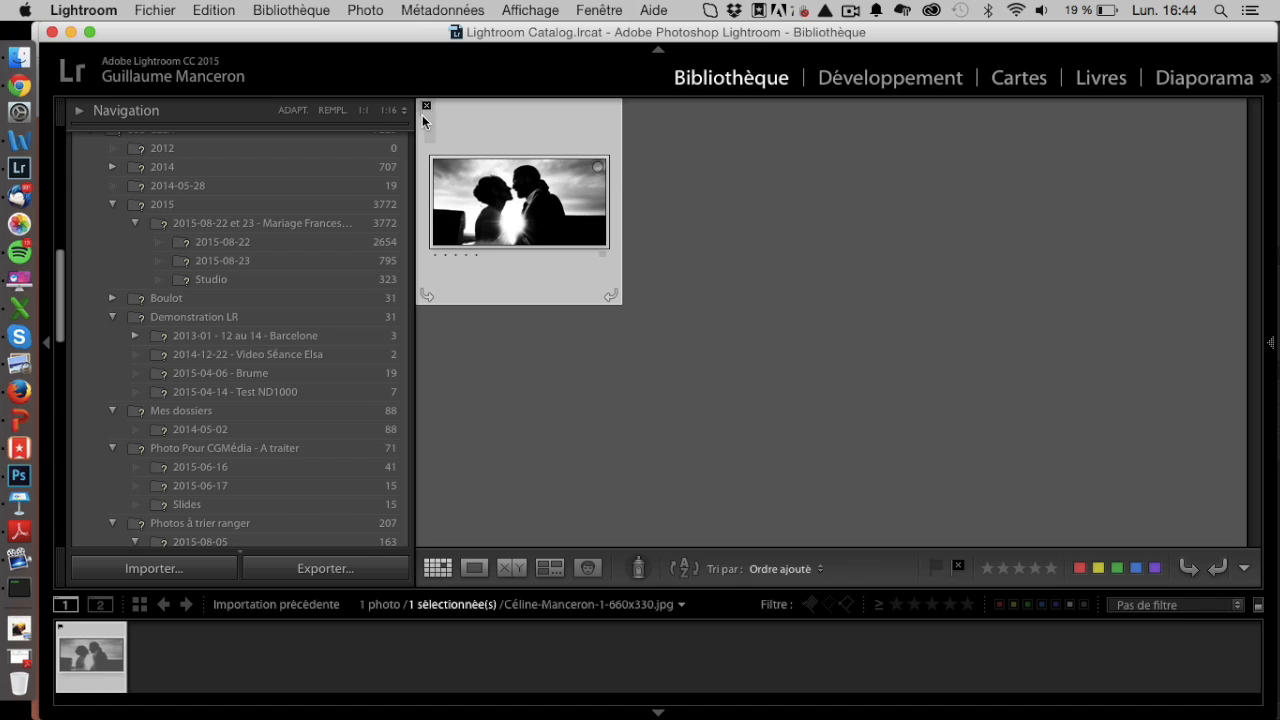
# Step: Delete the rejected black-and-white photo in Importation précédente from both Lightroom and the disk with Supprimer les photos rejetées
pyautogui.click(362, 10)
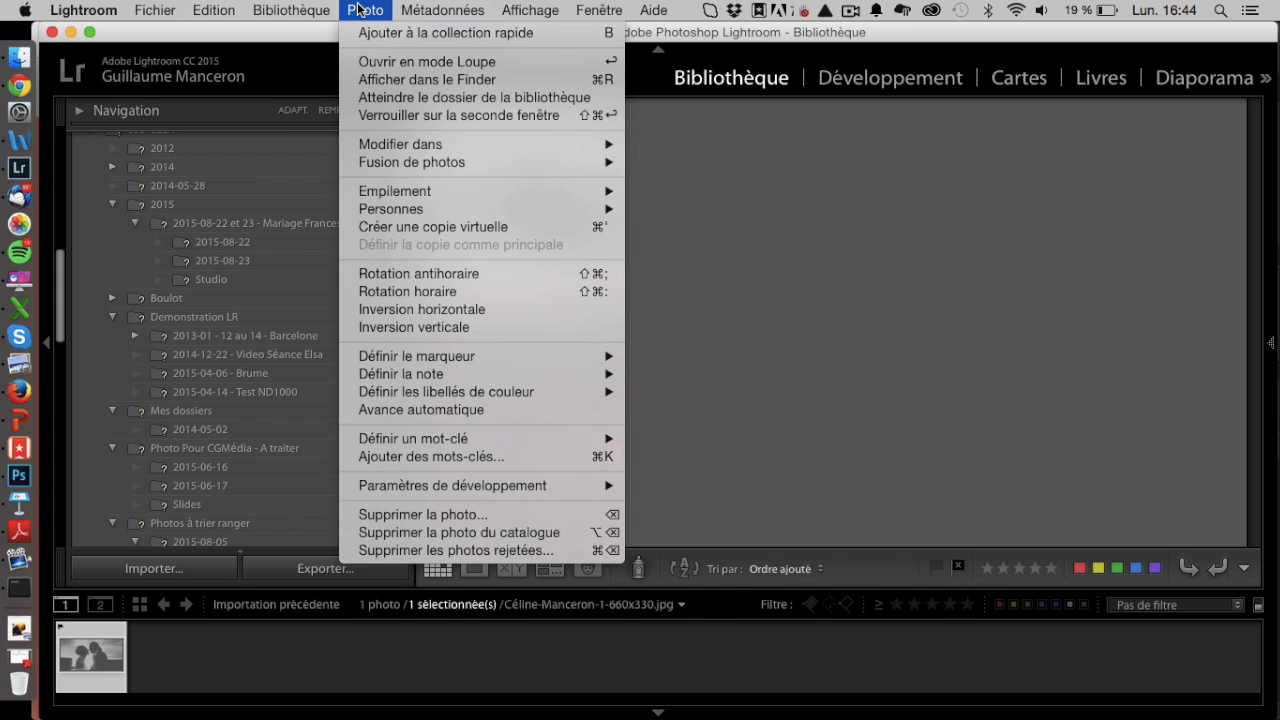
pyautogui.moveTo(464, 445)
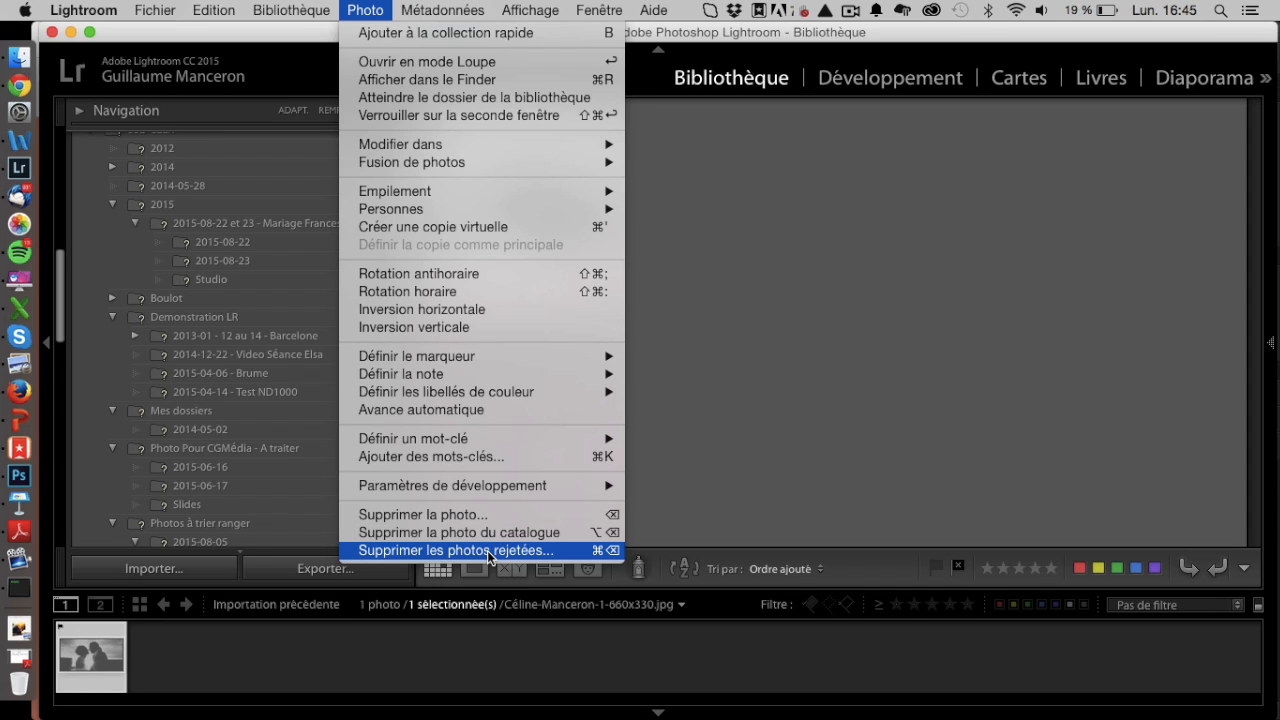
pyautogui.click(905, 408)
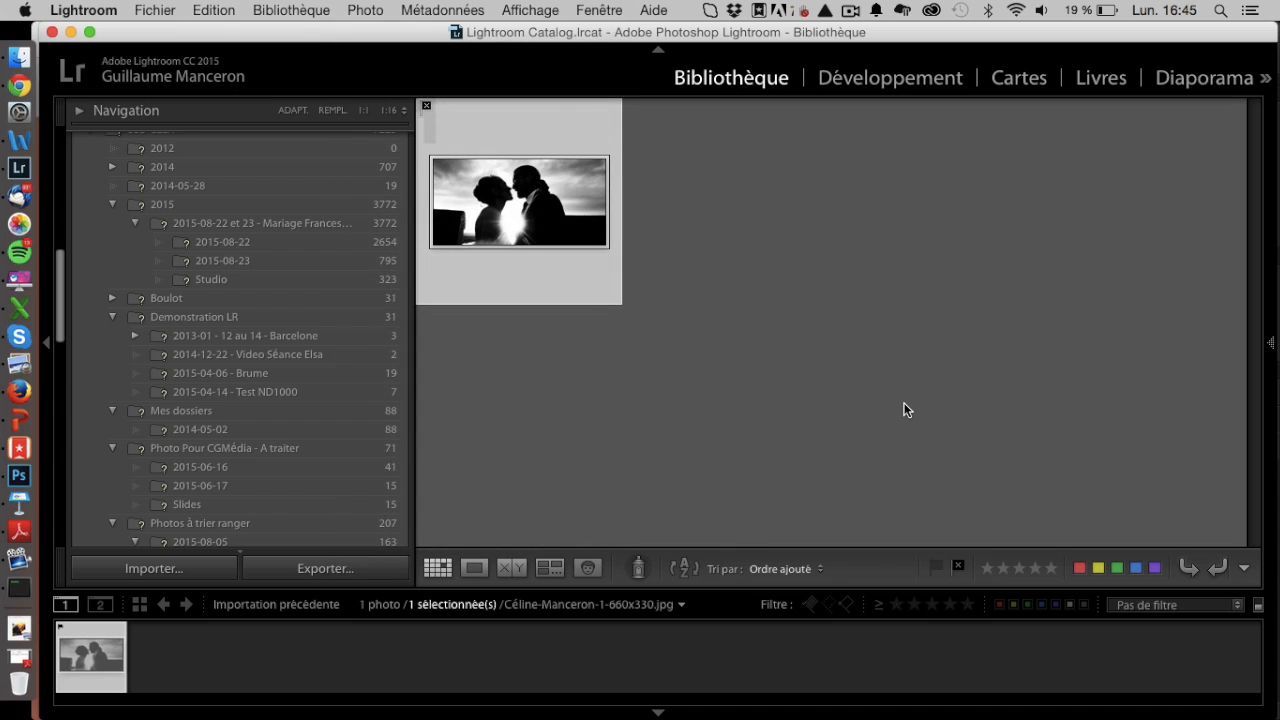
pyautogui.press('super+BackSpace')
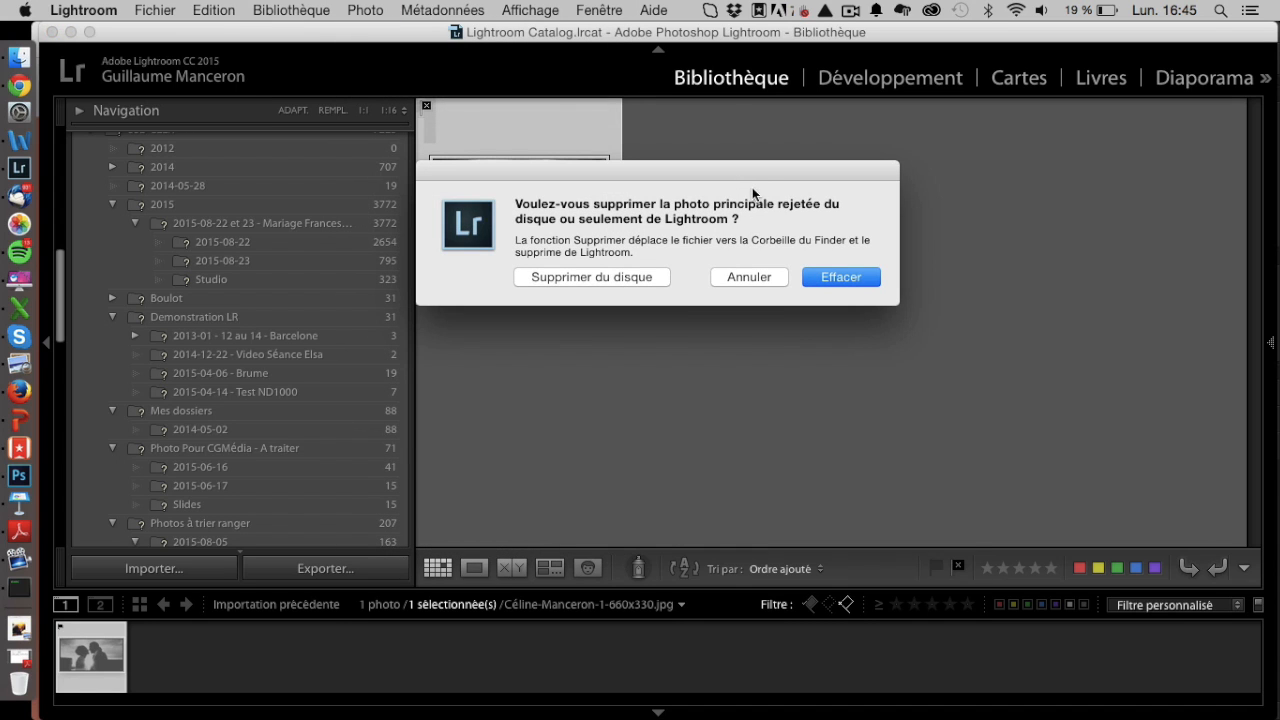
pyautogui.moveTo(759, 171); pyautogui.dragTo(766, 283)
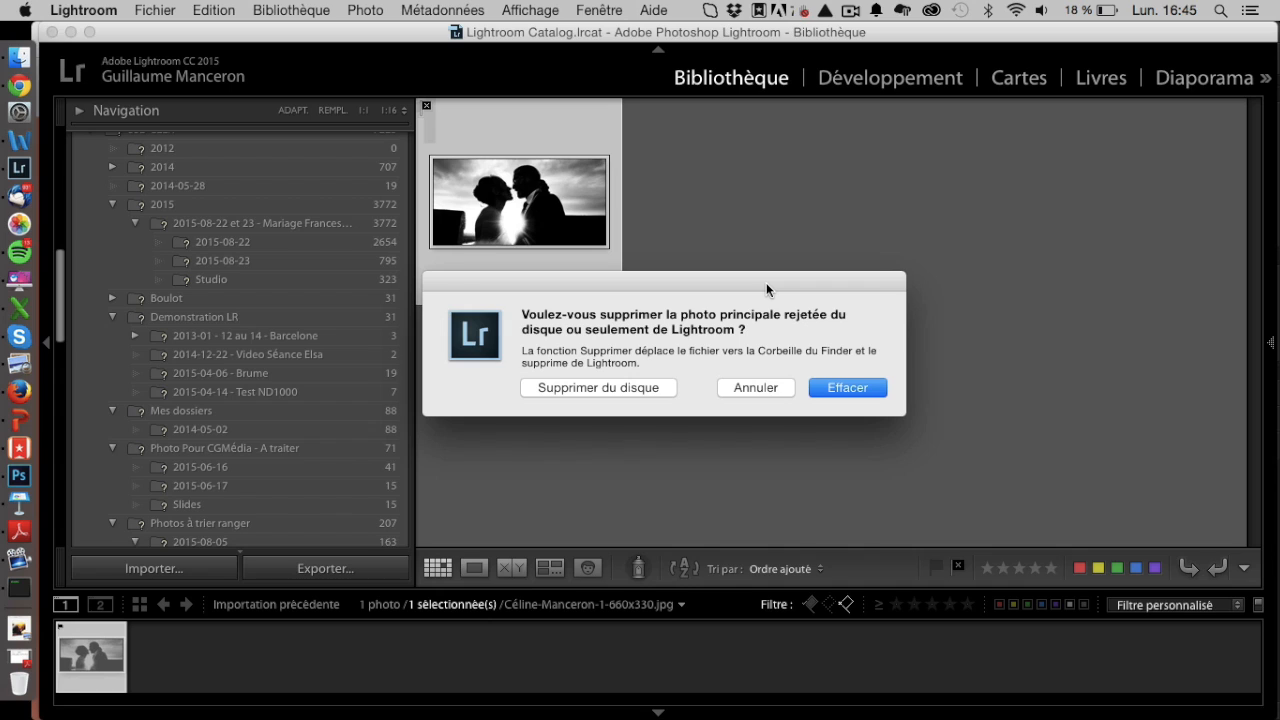
pyautogui.click(596, 388)
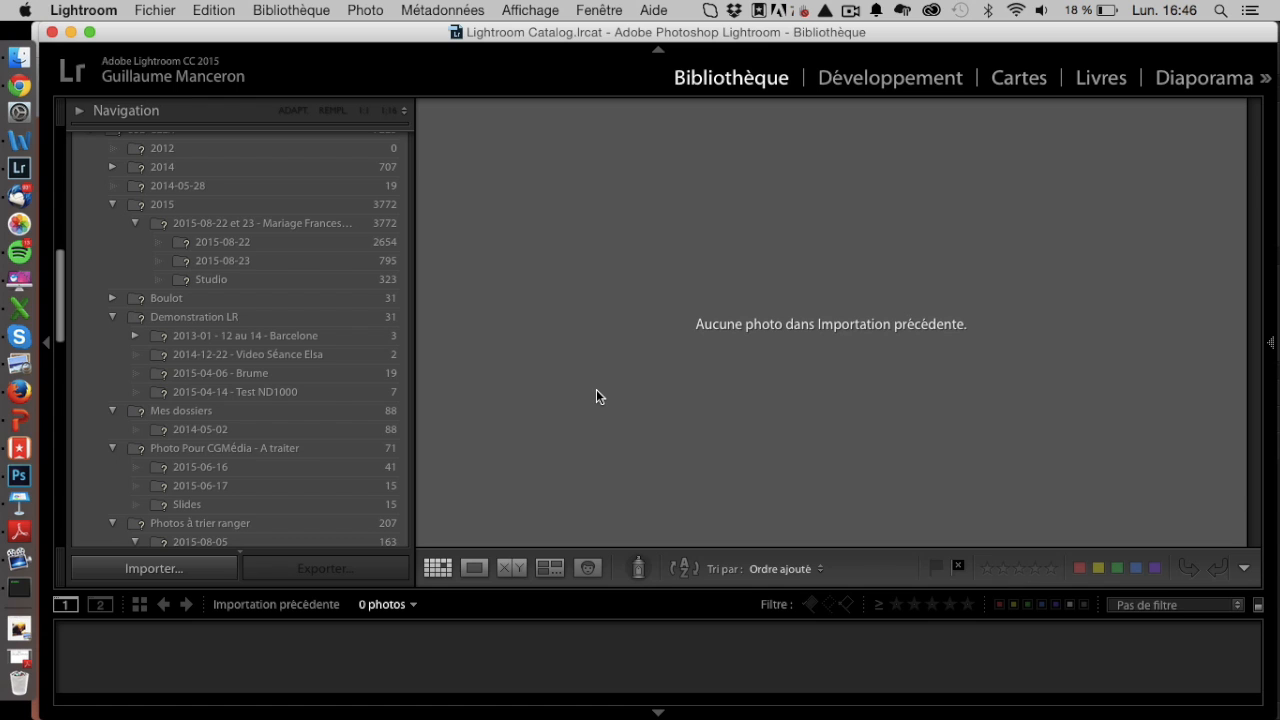
# Step: Display the photos of the Demonstration LR folder
pyautogui.scroll(-5, 287, 366)
pyautogui.scroll(5, 287, 366)
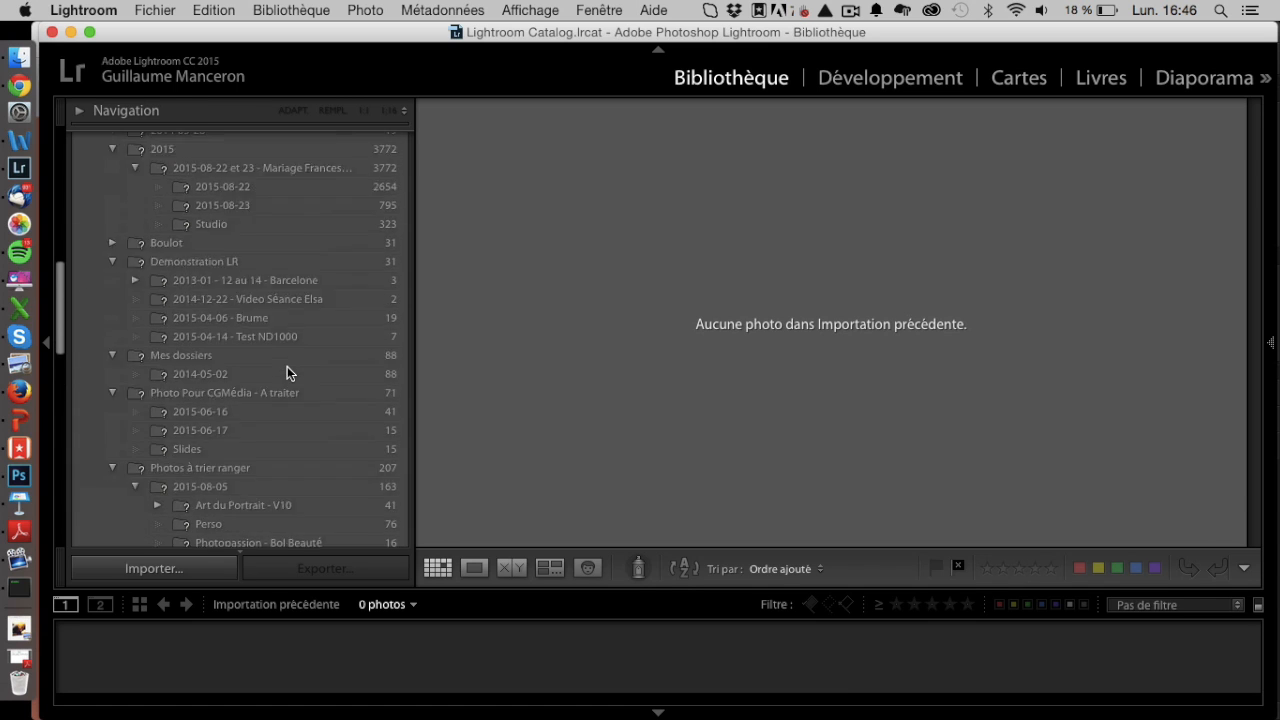
pyautogui.click(219, 306)
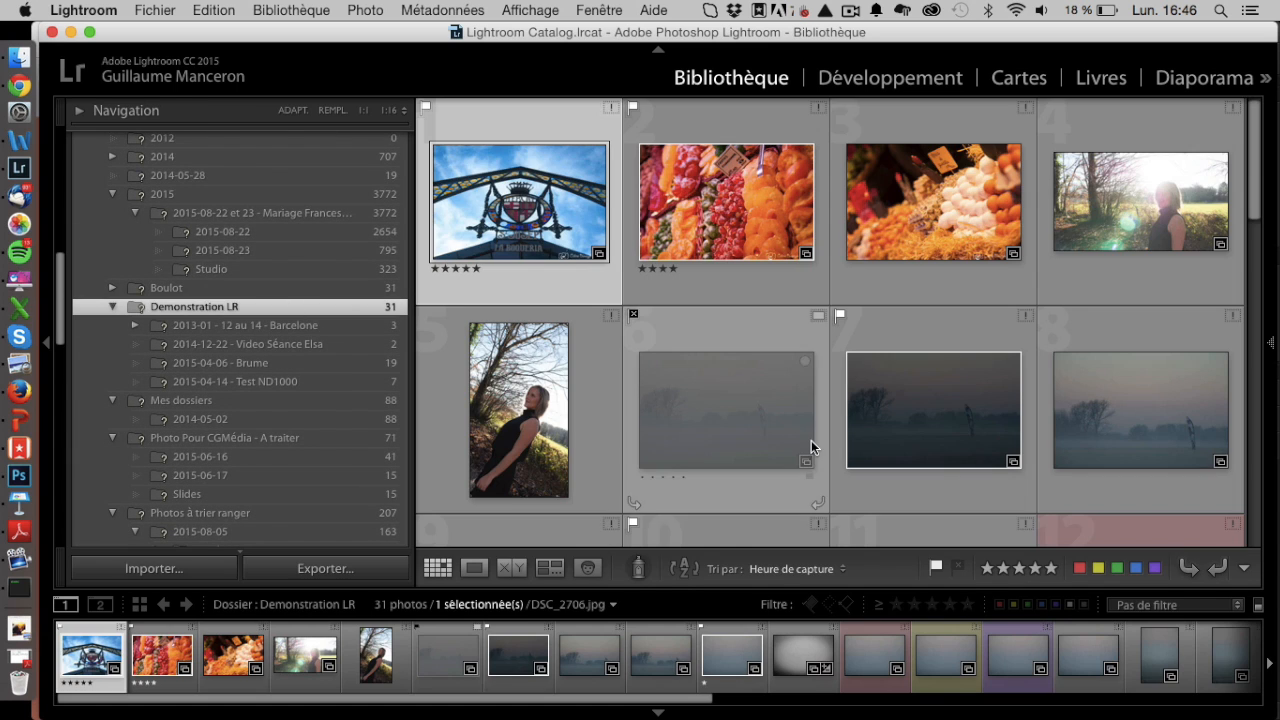
# Step: Examine the Définir le marqueur options and their shortcuts for the selected photo without changing its flag
pyautogui.click(358, 10)
pyautogui.moveTo(416, 358)
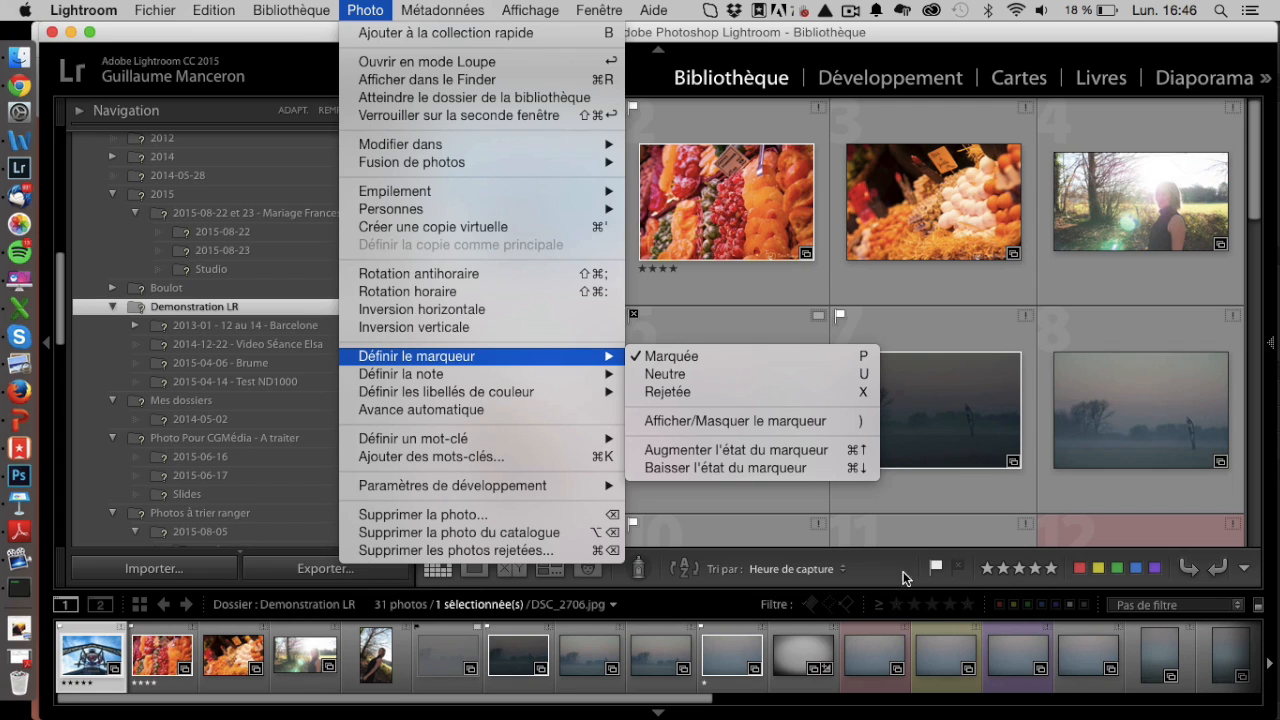
pyautogui.moveTo(479, 381)
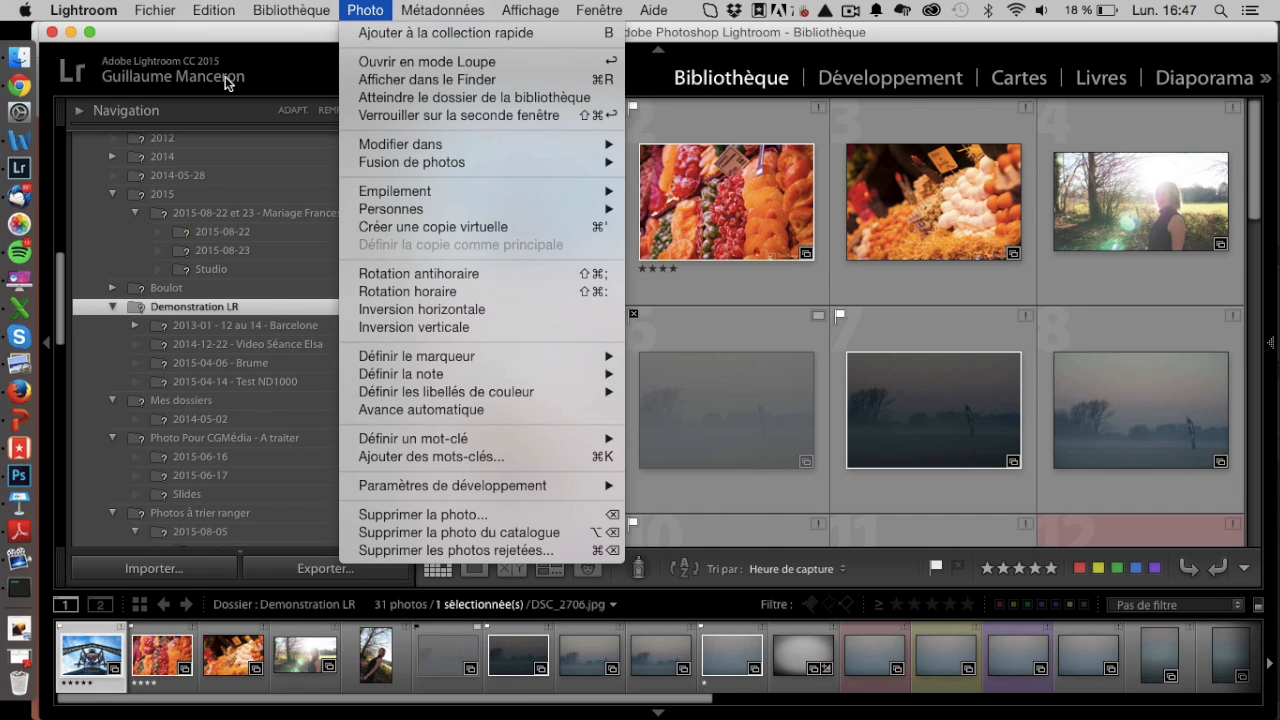
pyautogui.click(244, 232)
# Step: Locate the dynamic collections, such as Cinq étoiles and Collection Rouge, in the Collections list
pyautogui.scroll(-10, 244, 232)
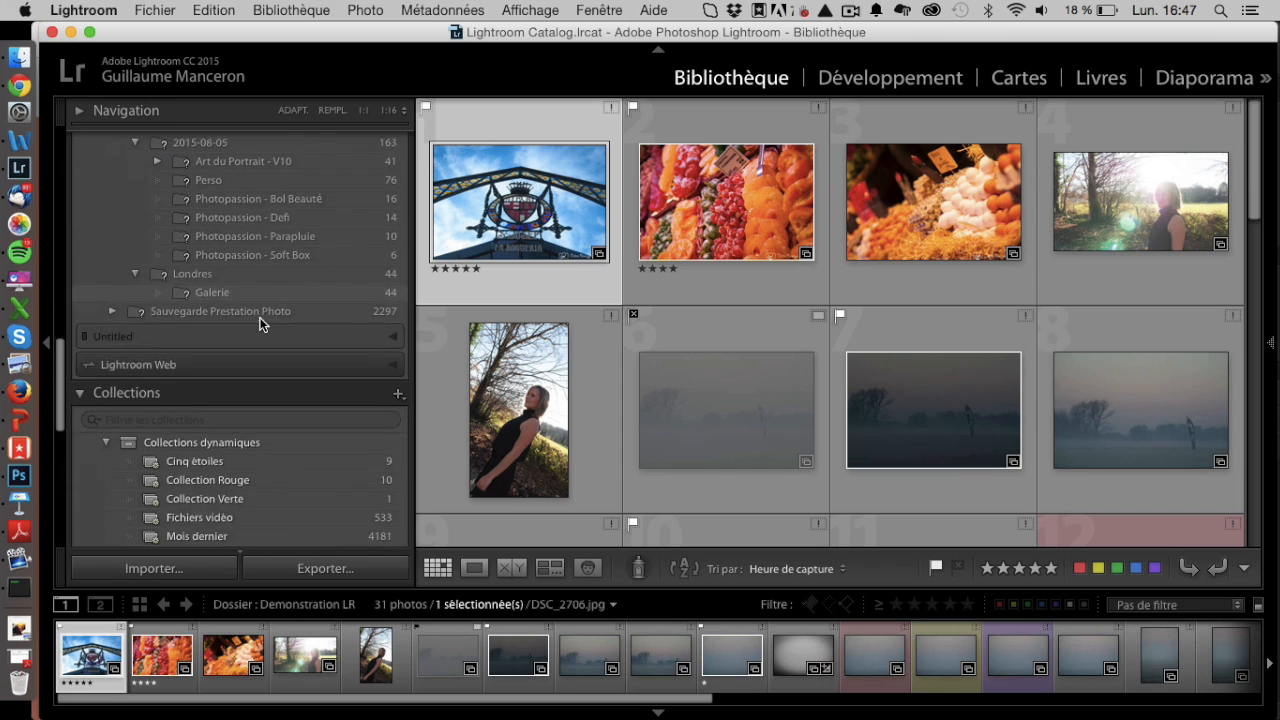
pyautogui.scroll(-5, 259, 323)
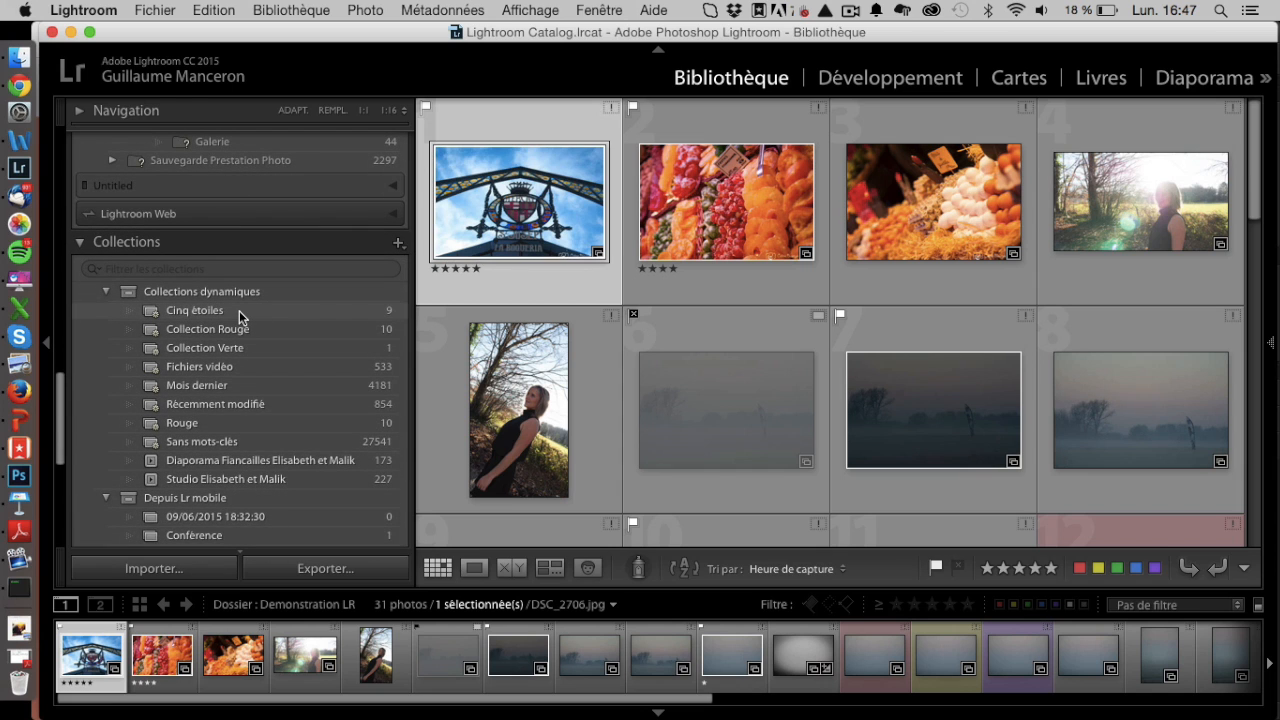